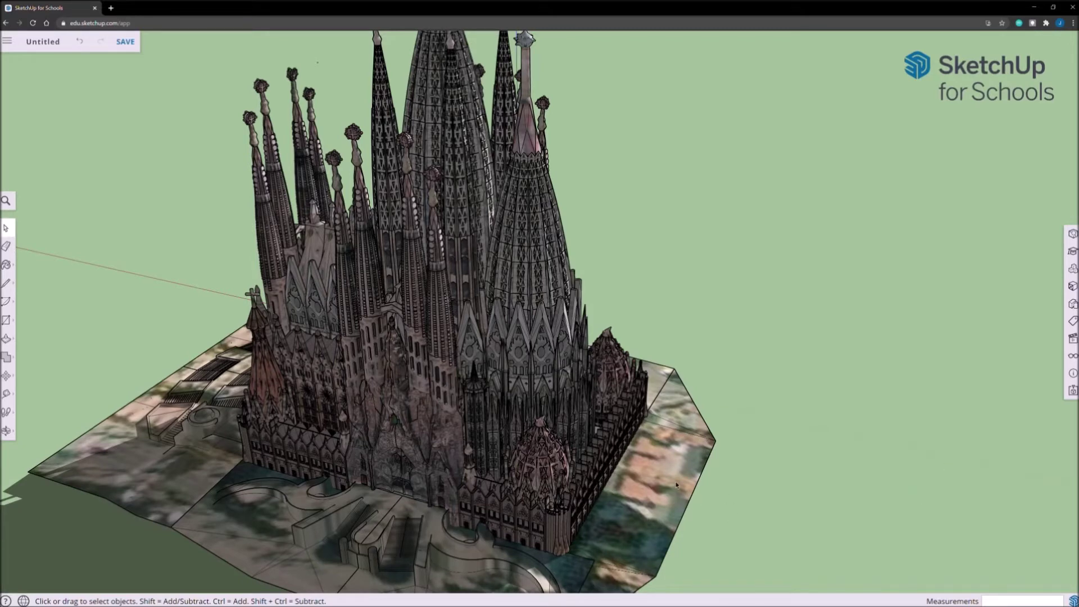
middle_drag(664, 466, 449, 289)
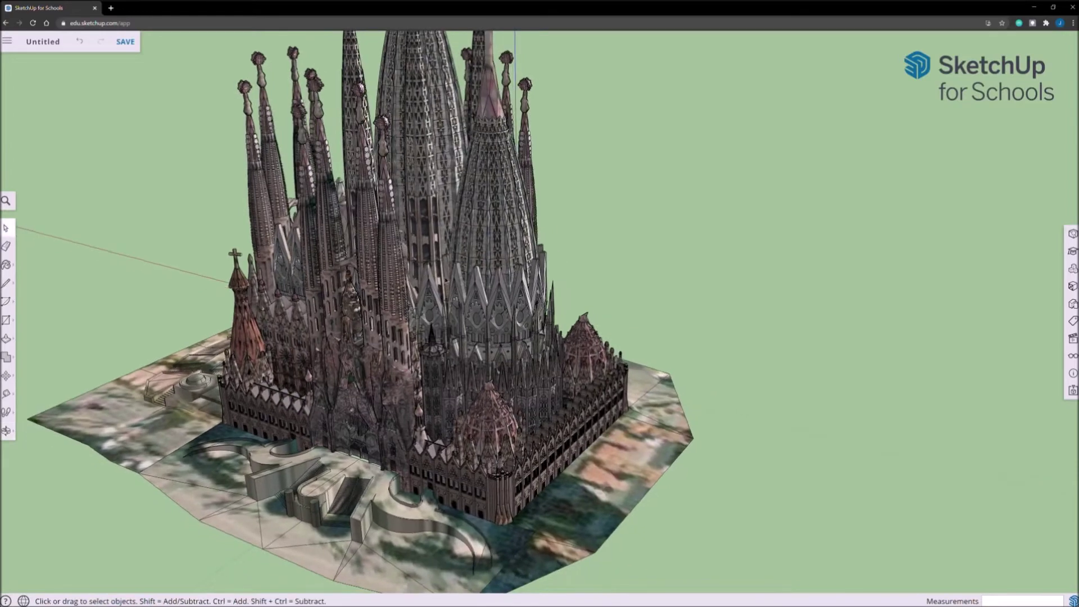
scroll(447, 287, up, 5)
middle_drag(785, 389, 448, 321)
middle_drag(674, 393, 702, 394)
scroll(702, 393, down, 5)
middle_drag(609, 358, 191, 436)
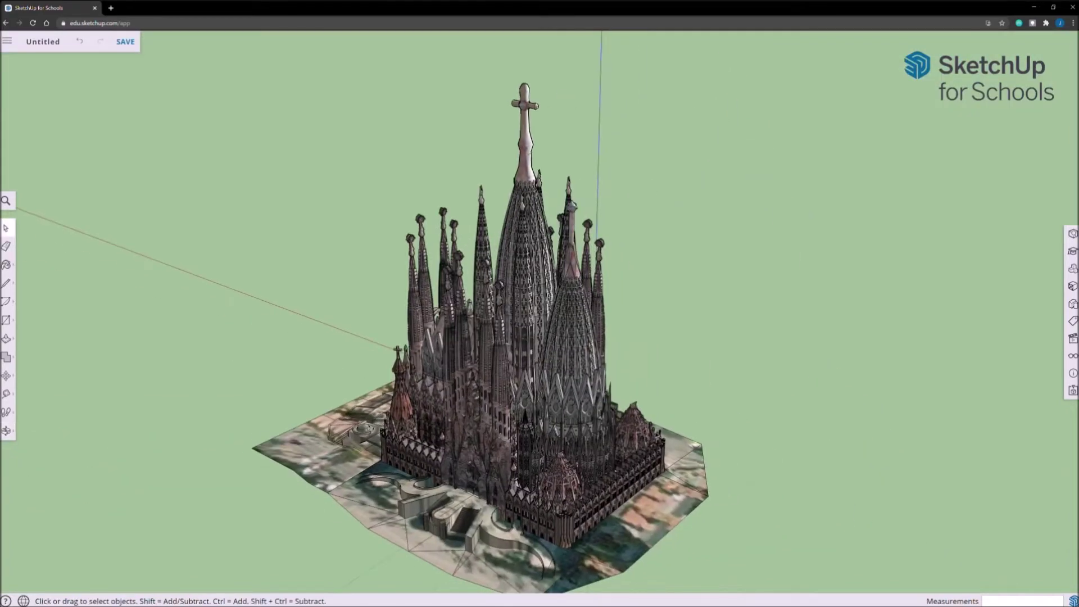
middle_drag(365, 413, 90, 477)
scroll(311, 406, up, 5)
scroll(360, 486, up, 5)
scroll(160, 478, up, 3)
scroll(786, 315, down, 5)
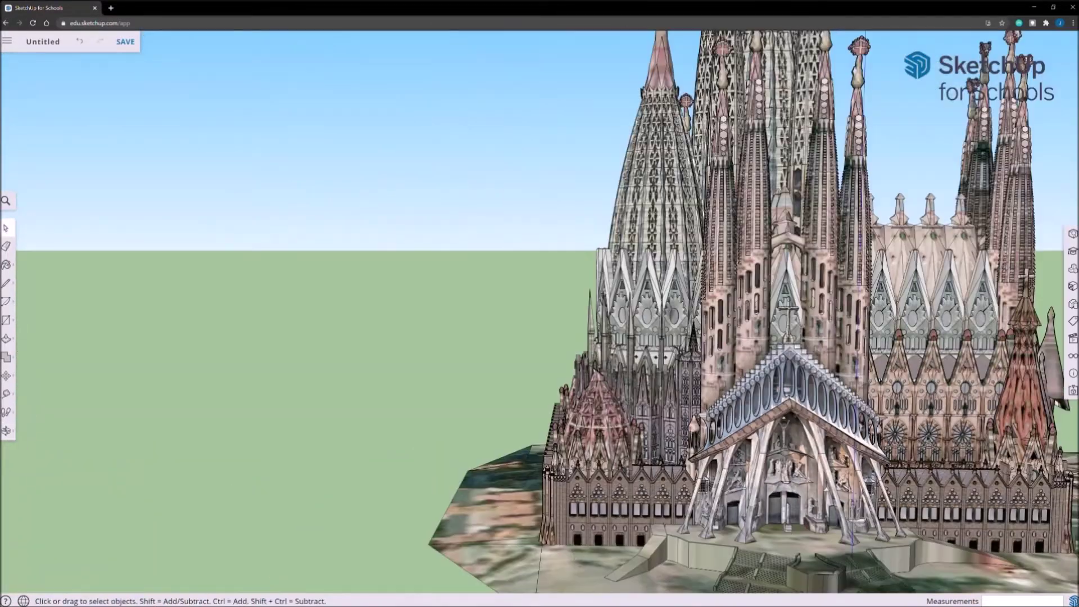
middle_drag(725, 427, 774, 498)
scroll(774, 499, up, 3)
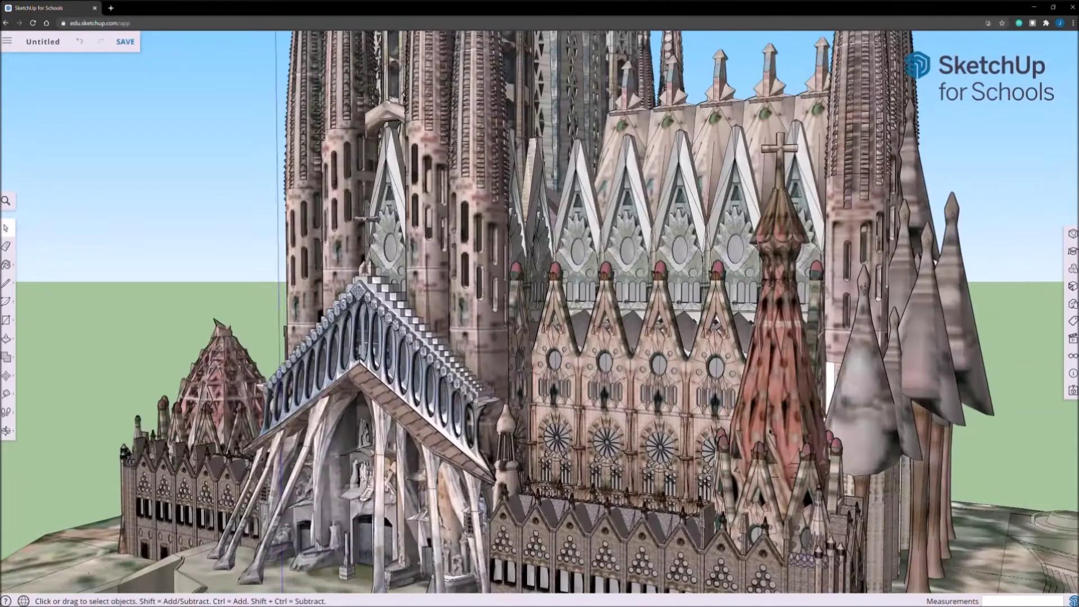
scroll(774, 499, down, 3)
scroll(804, 502, down, 2)
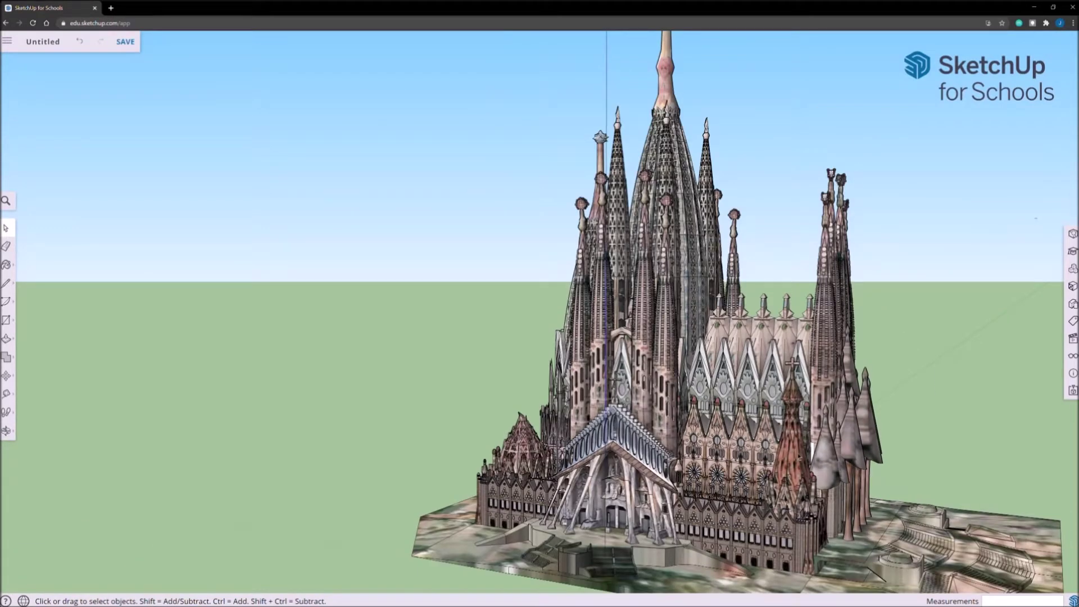
scroll(730, 483, up, 3)
middle_drag(730, 483, 661, 432)
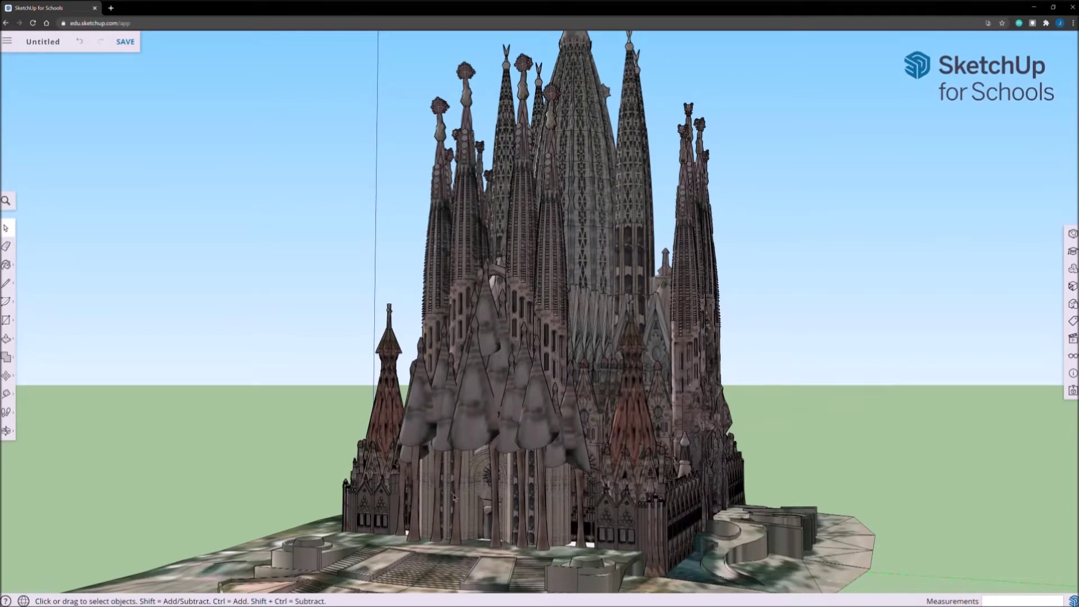
middle_drag(635, 507, 685, 505)
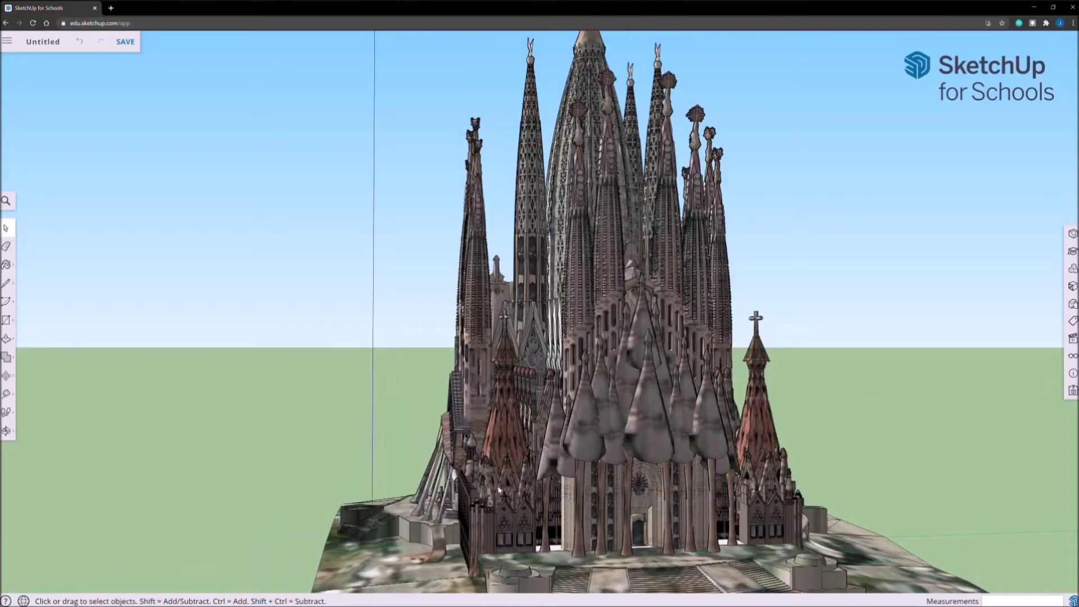
middle_drag(422, 484, 782, 493)
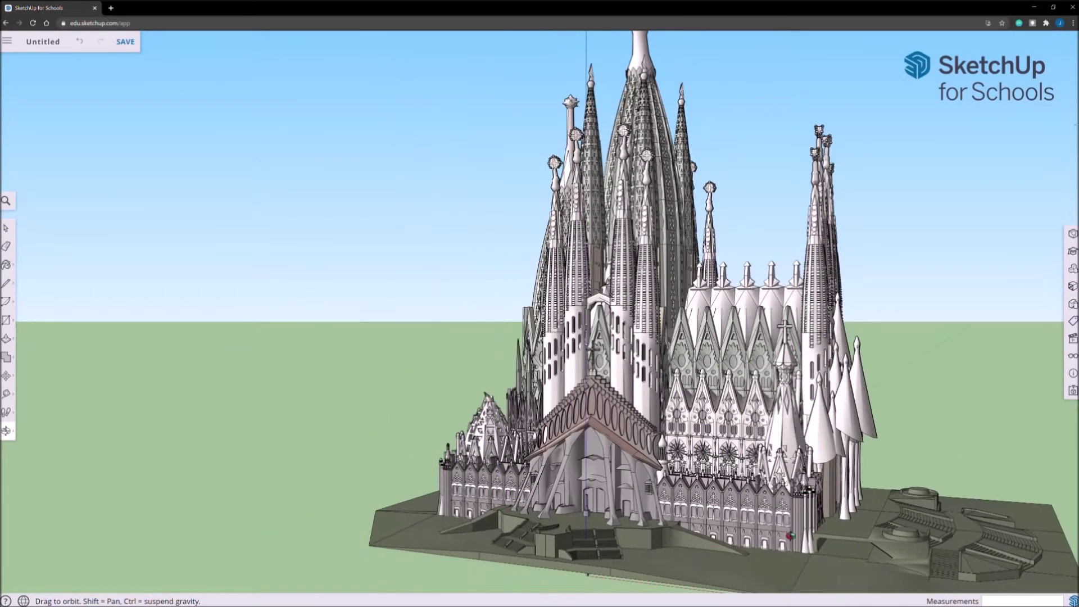
drag(782, 493, 877, 441)
key(space)
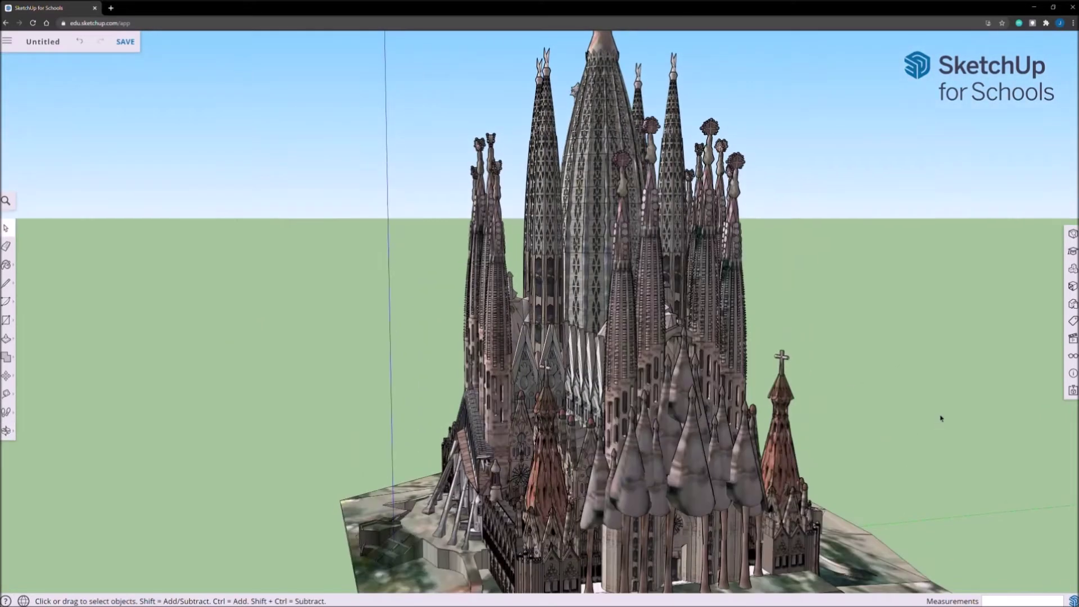
click(5, 43)
Step: Start a new empty model, discarding the unsaved changes to the cathedral
click(29, 72)
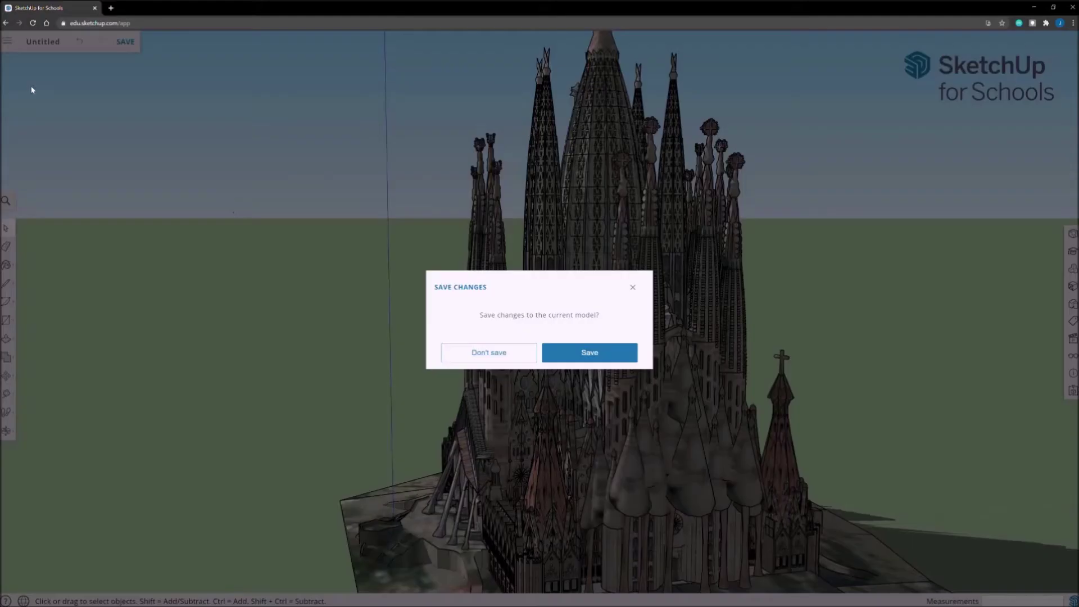
click(525, 355)
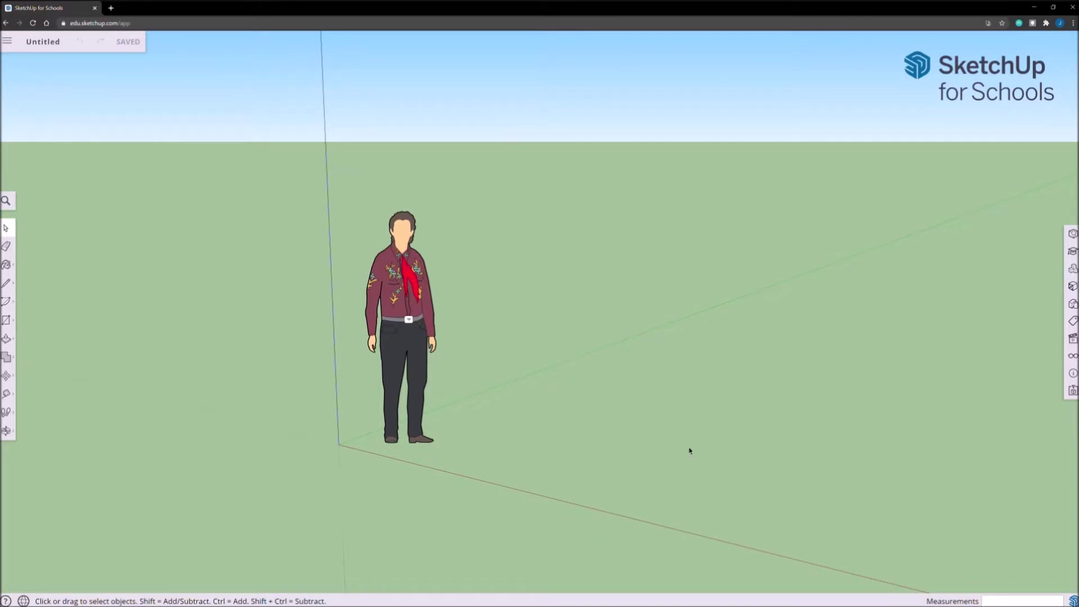
scroll(893, 445, down, 2)
scroll(903, 444, up, 4)
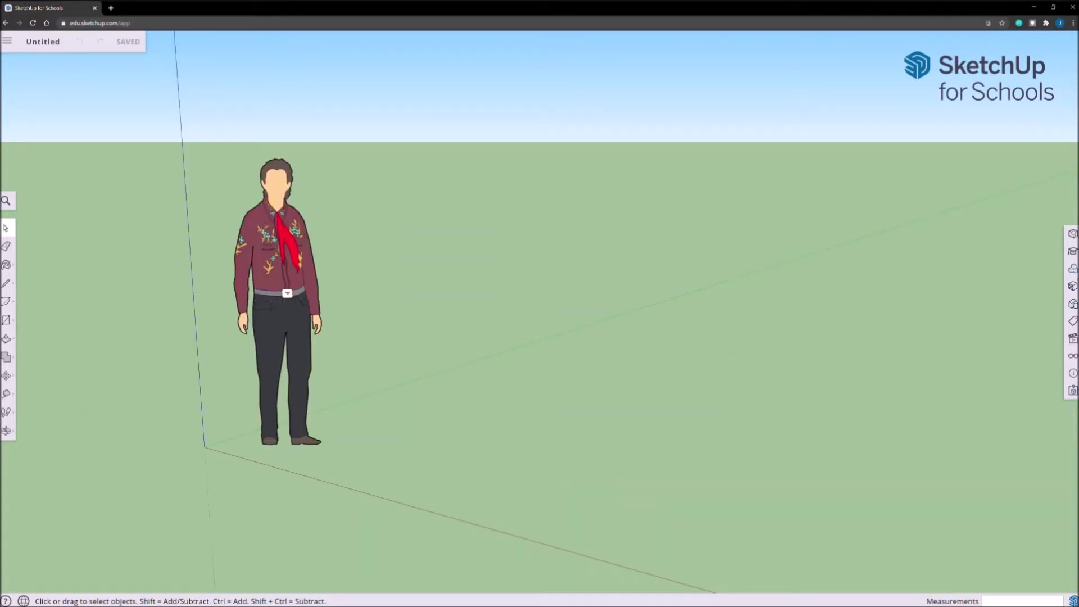
Step: Search the components for 'tree' and place a Tree to the right of the figure
click(1072, 269)
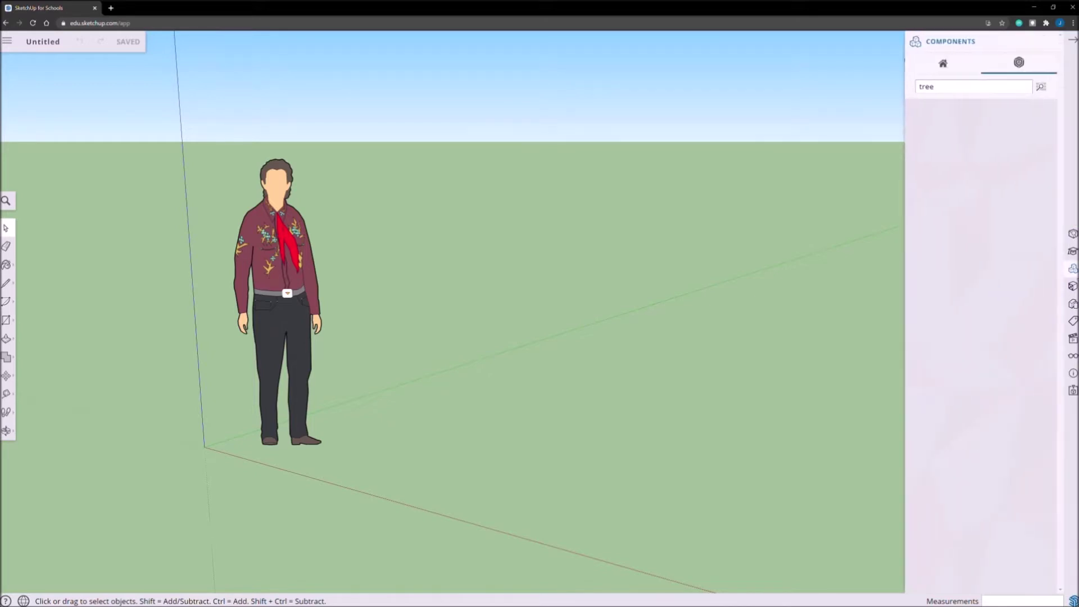
click(948, 92)
key(Return)
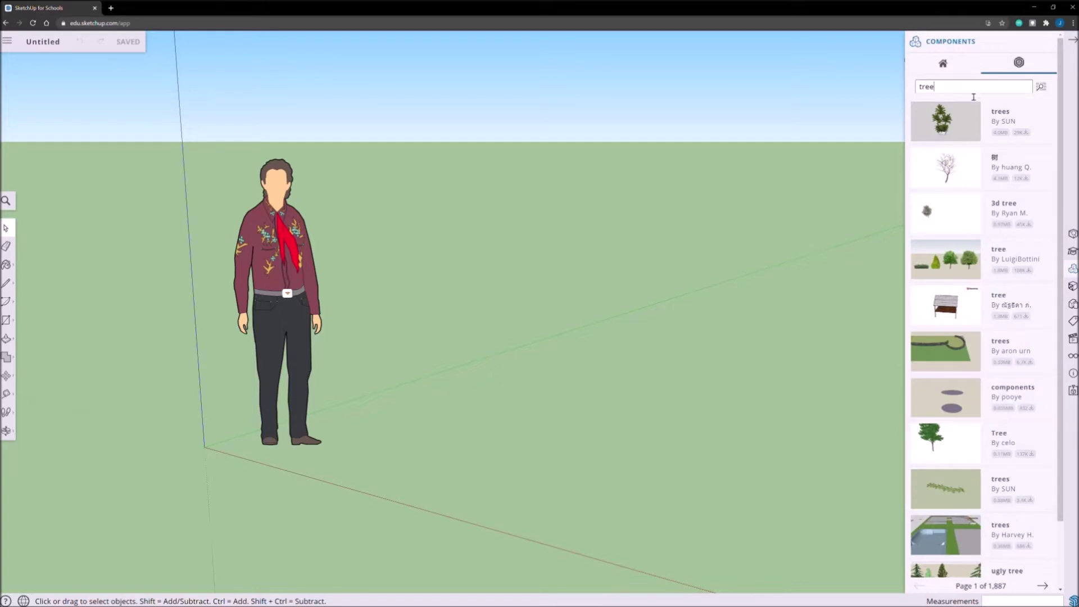
scroll(1021, 310, down, 1)
scroll(1022, 310, up, 1)
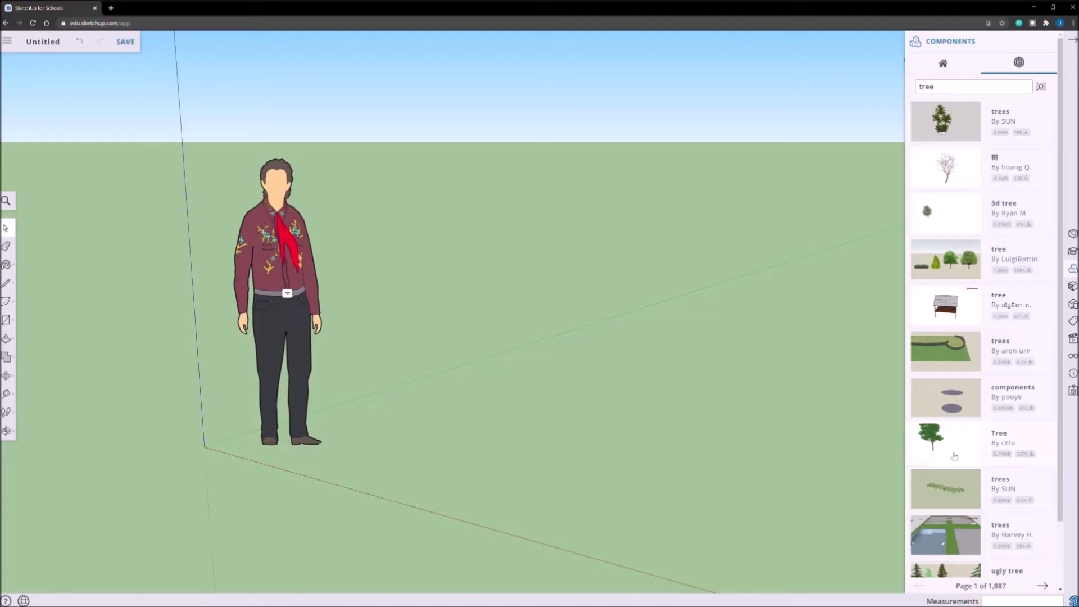
click(954, 456)
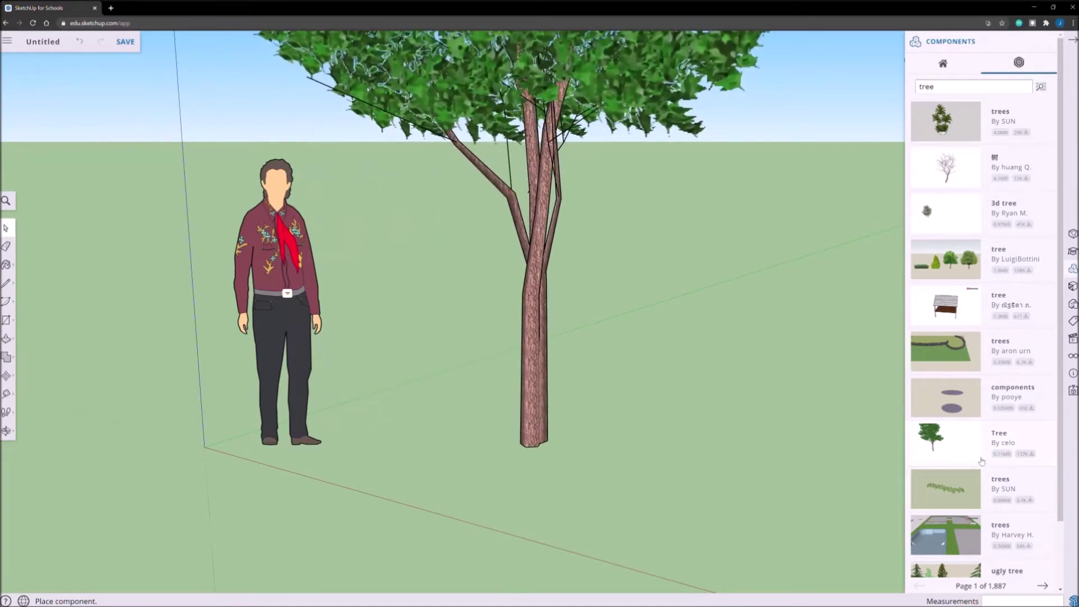
scroll(736, 474, down, 1)
scroll(744, 470, down, 2)
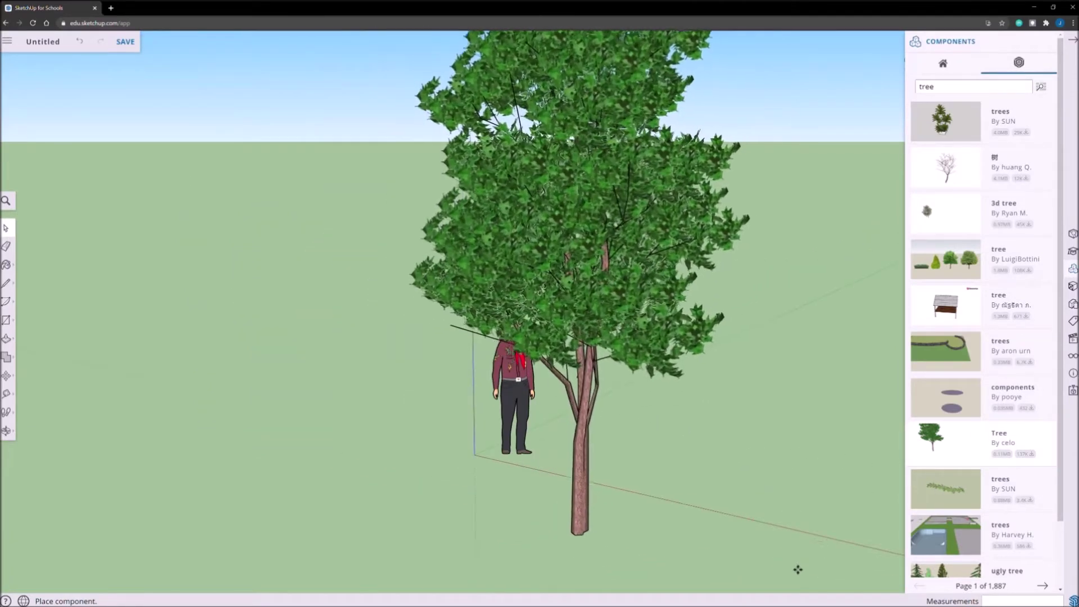
scroll(798, 539, down, 2)
click(828, 487)
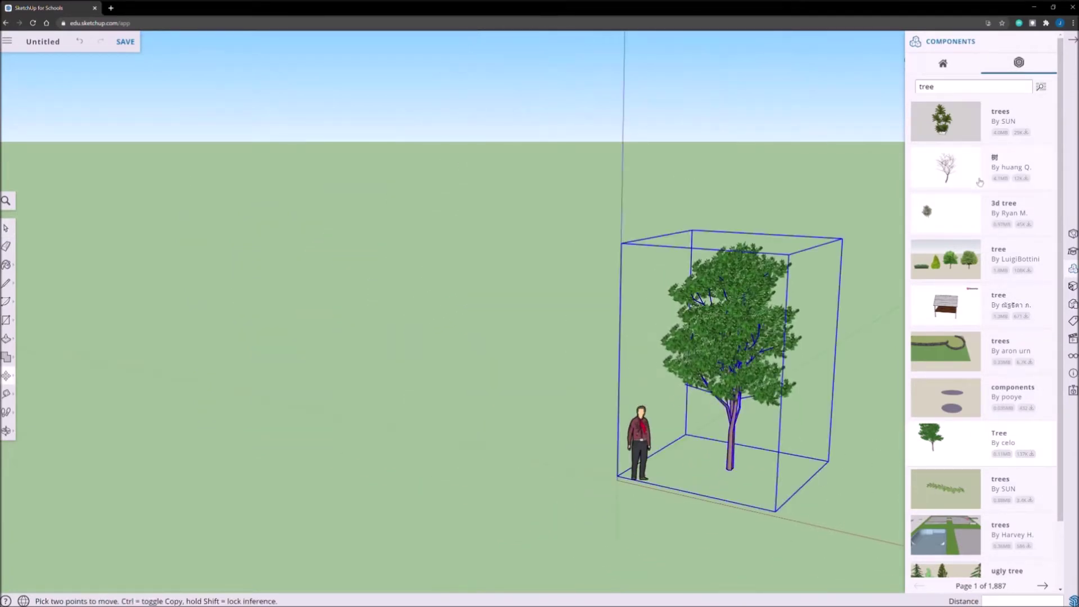
Step: Place two more Tree copies from the model's components, left of the figure and between the others
click(945, 70)
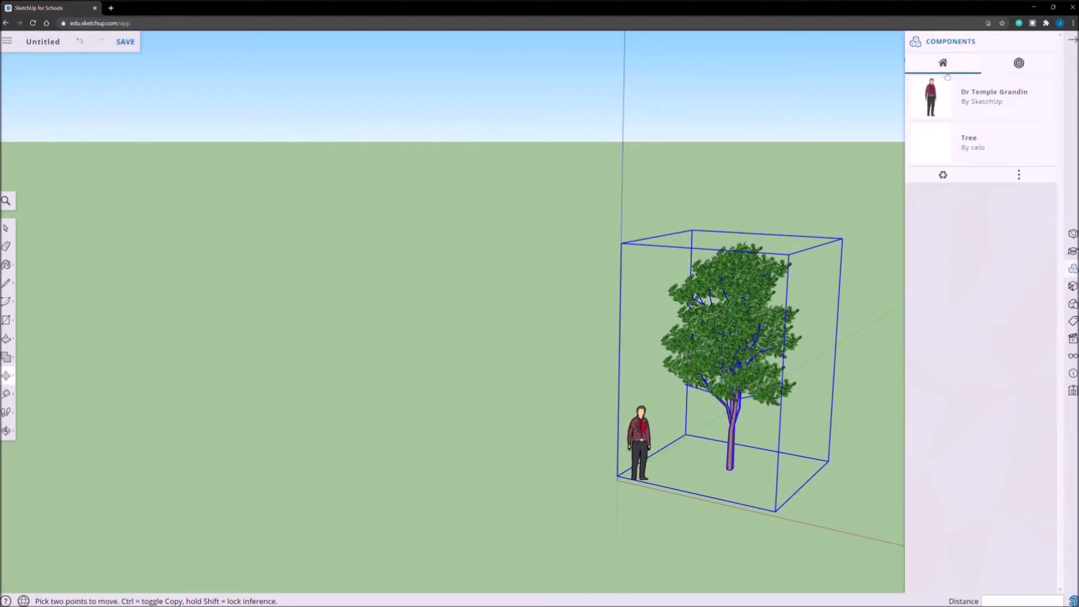
click(952, 147)
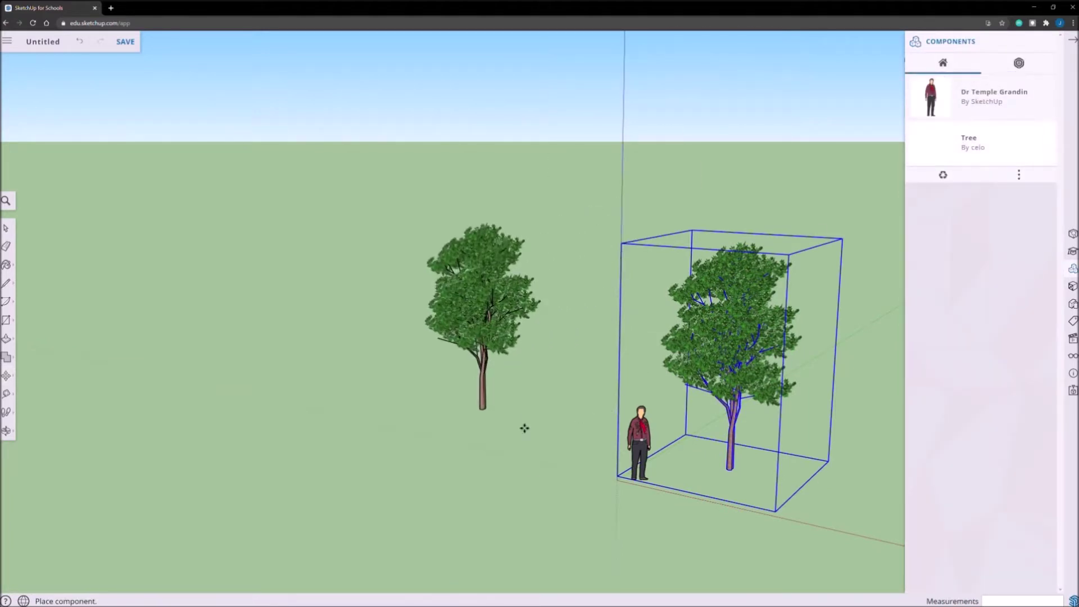
click(529, 467)
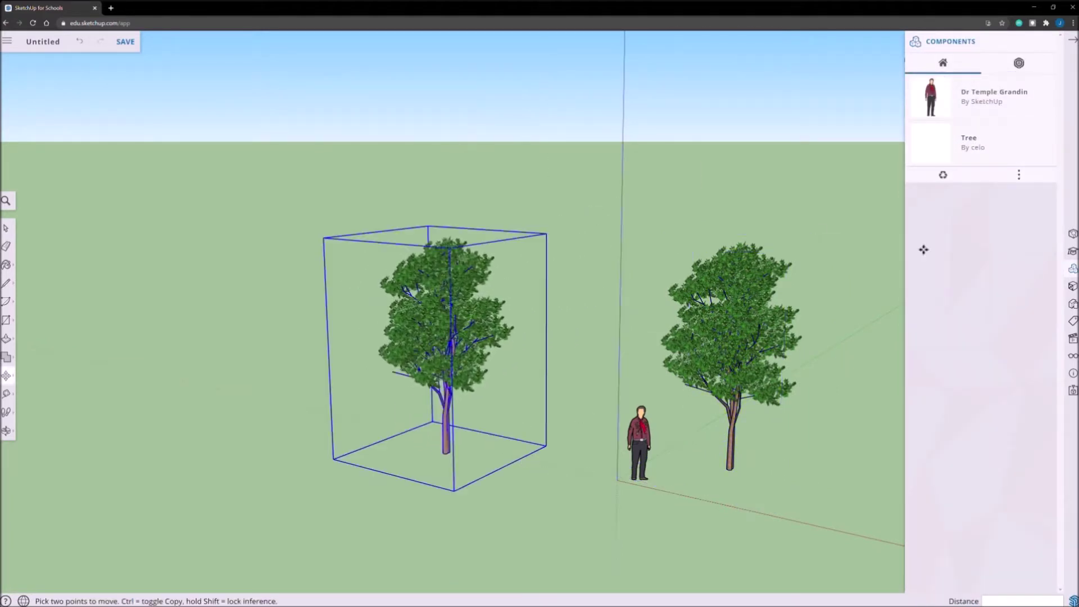
click(937, 143)
click(706, 472)
scroll(706, 472, up, 3)
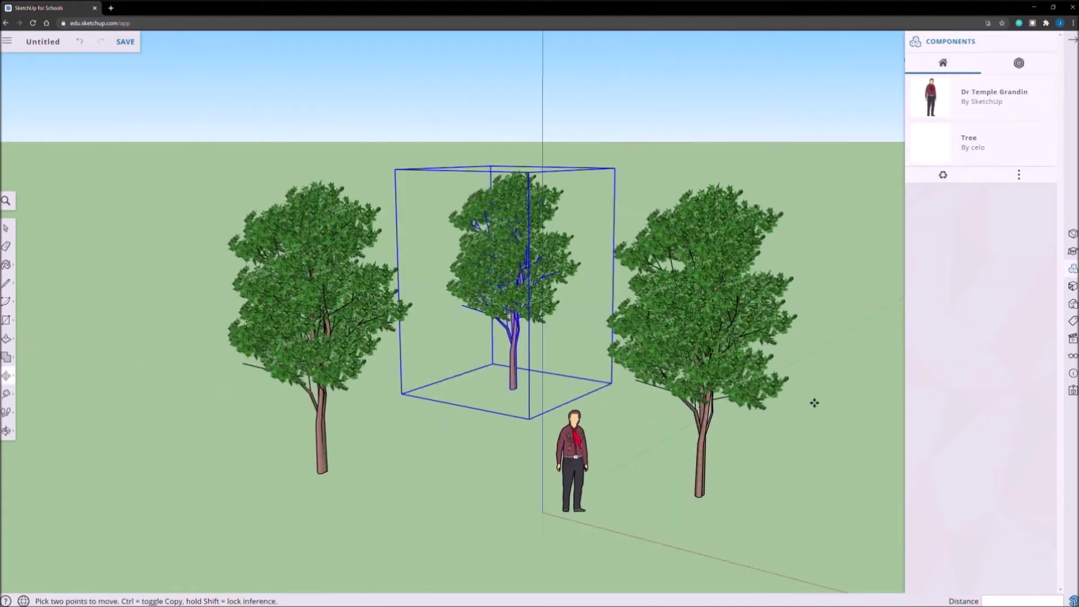
middle_drag(814, 404, 752, 416)
key(m)
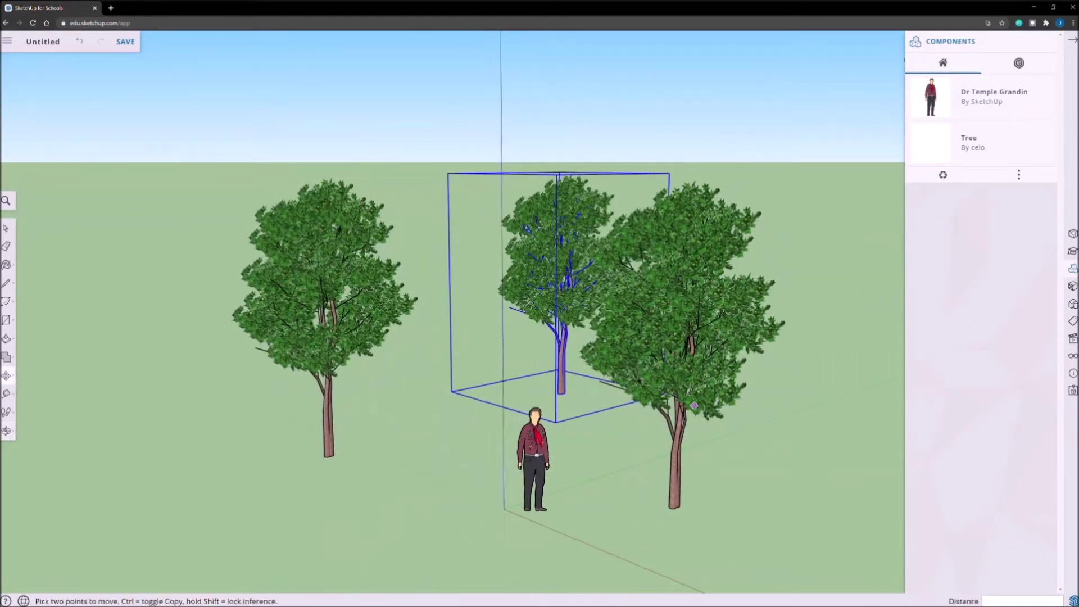
click(1020, 65)
Step: Search components for 'car' and place the Car Audi A3 beside the left tree
key(BackSpace)
key(BackSpace)
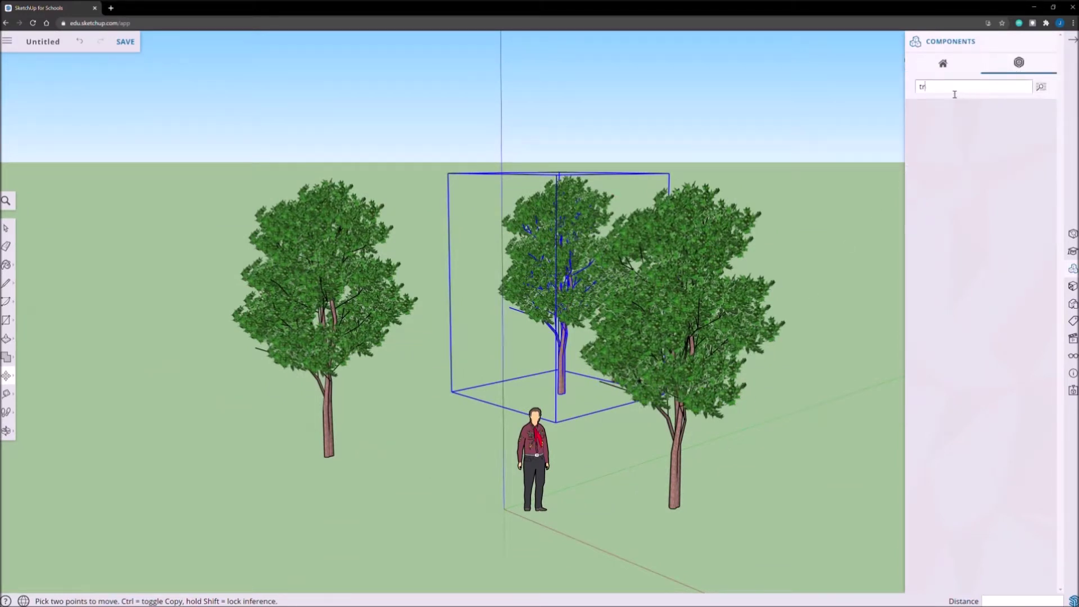
text(car)
key(Return)
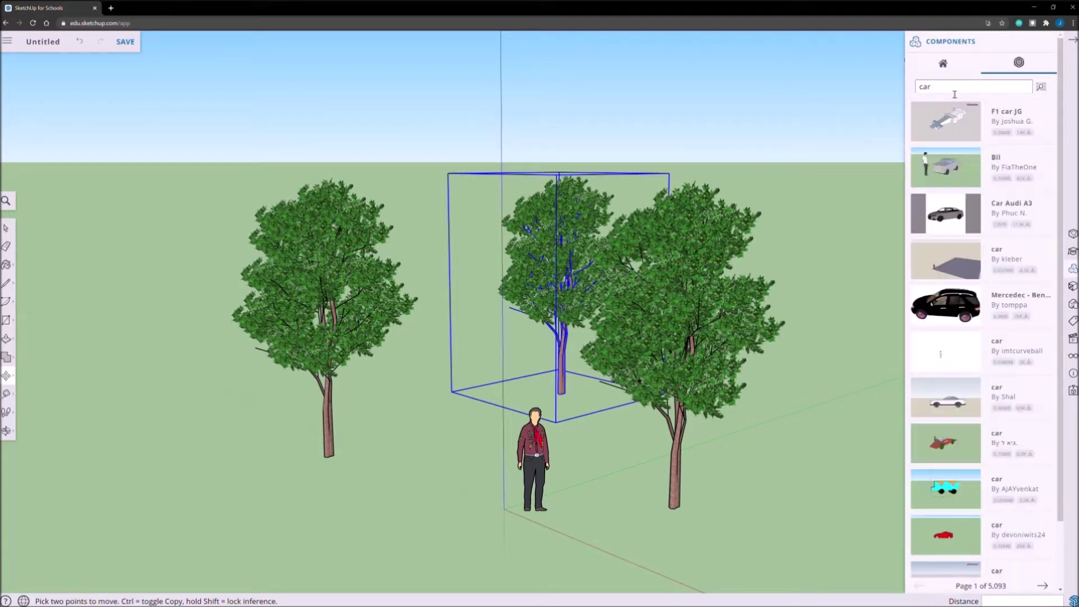
scroll(1012, 472, down, 1)
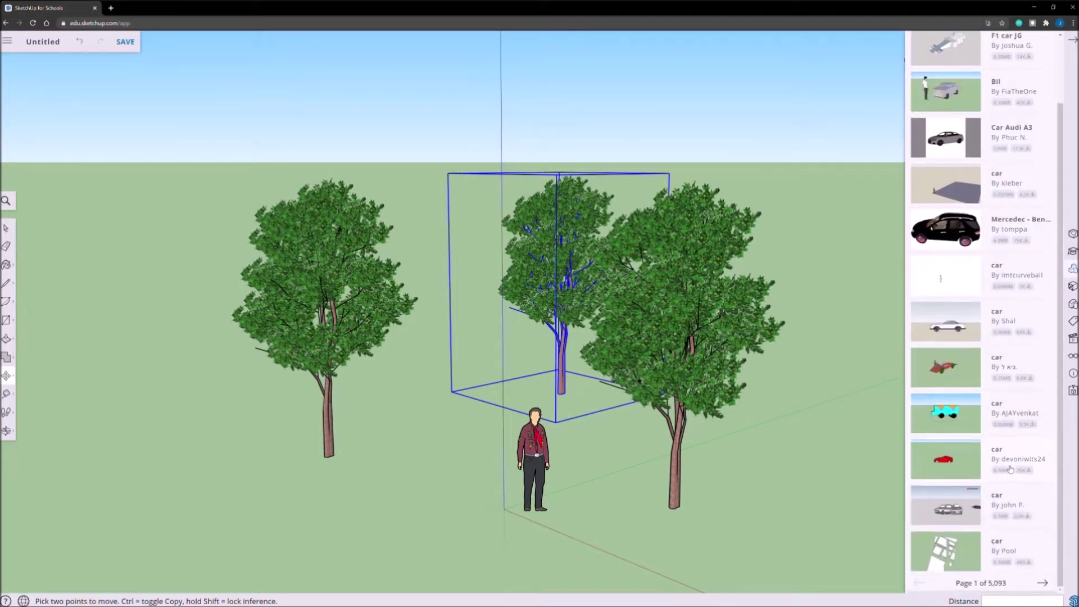
scroll(1003, 468, up, 1)
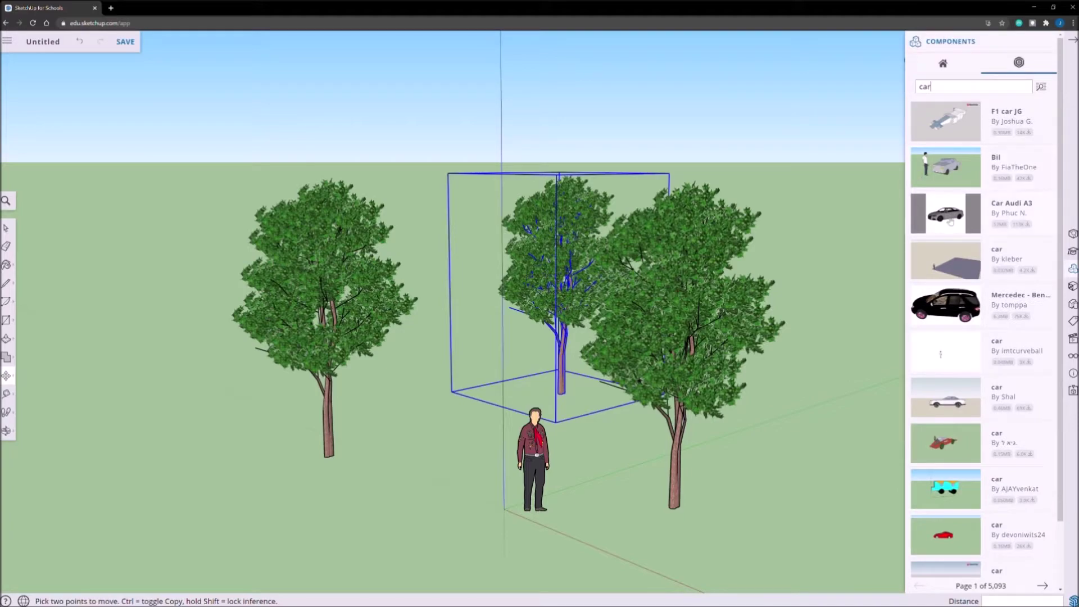
click(954, 222)
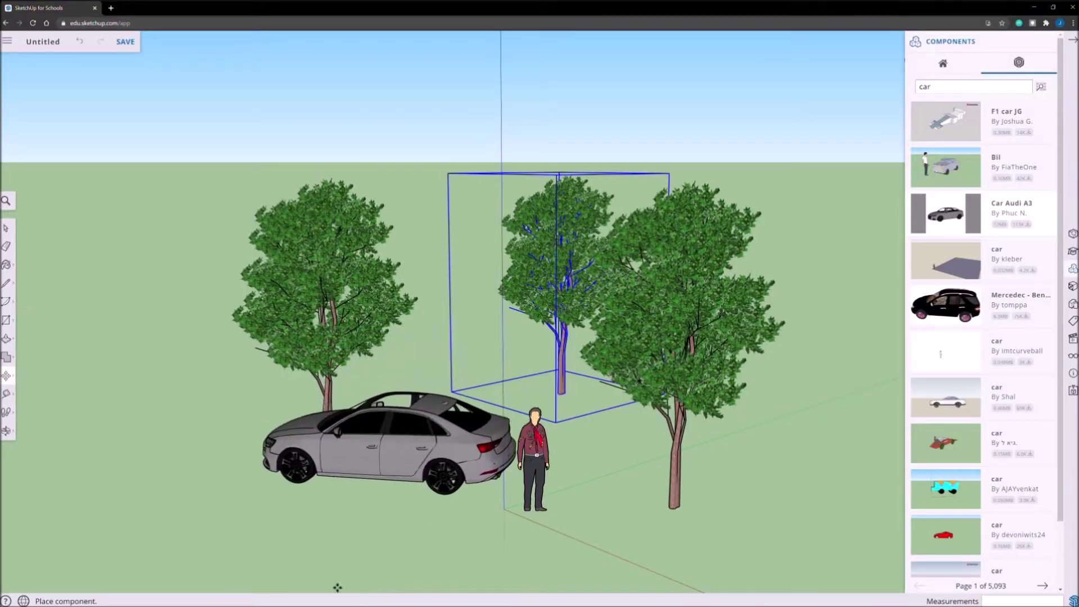
click(120, 565)
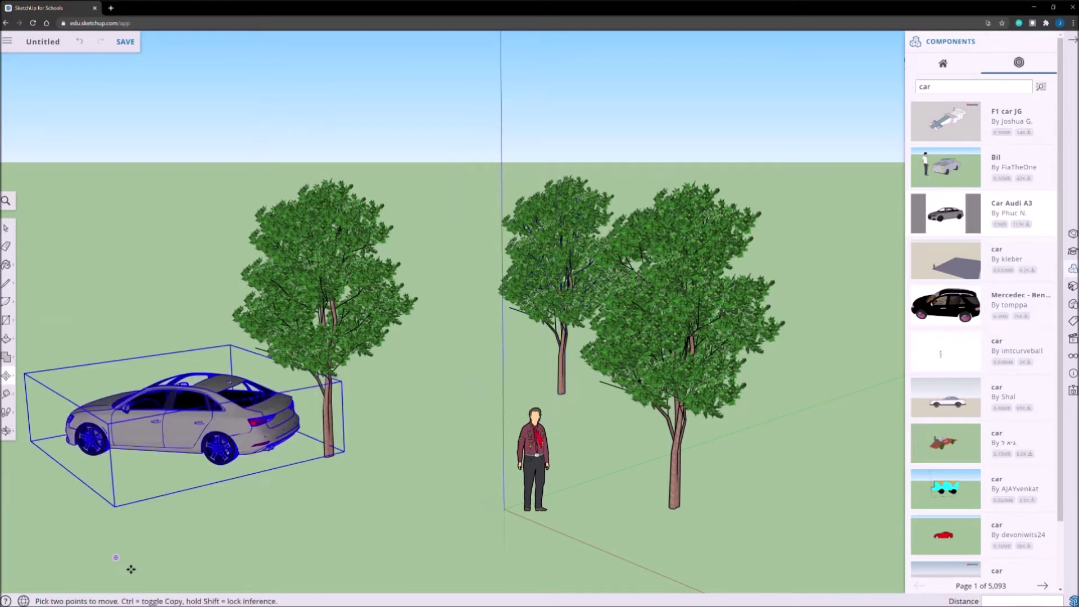
Step: Move the car into the foreground in front of the standing person
scroll(220, 415, down, 2)
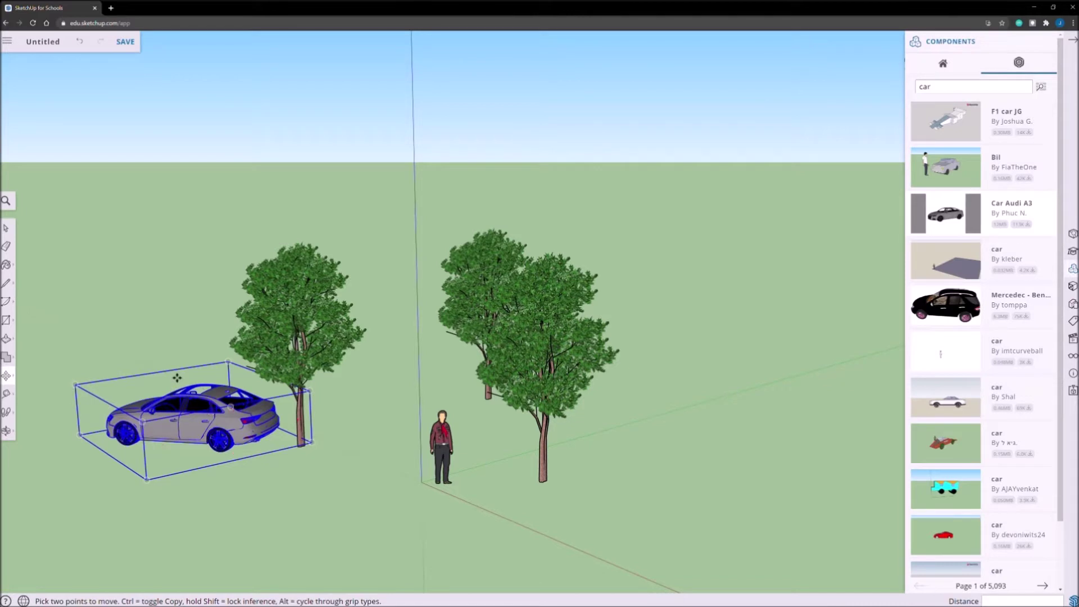
click(6, 228)
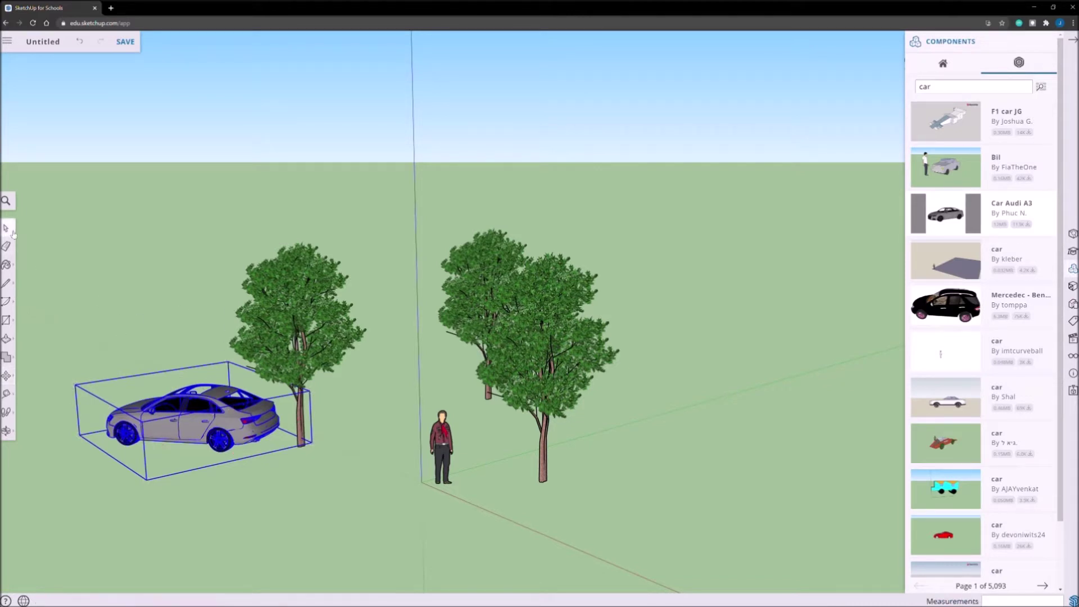
click(6, 376)
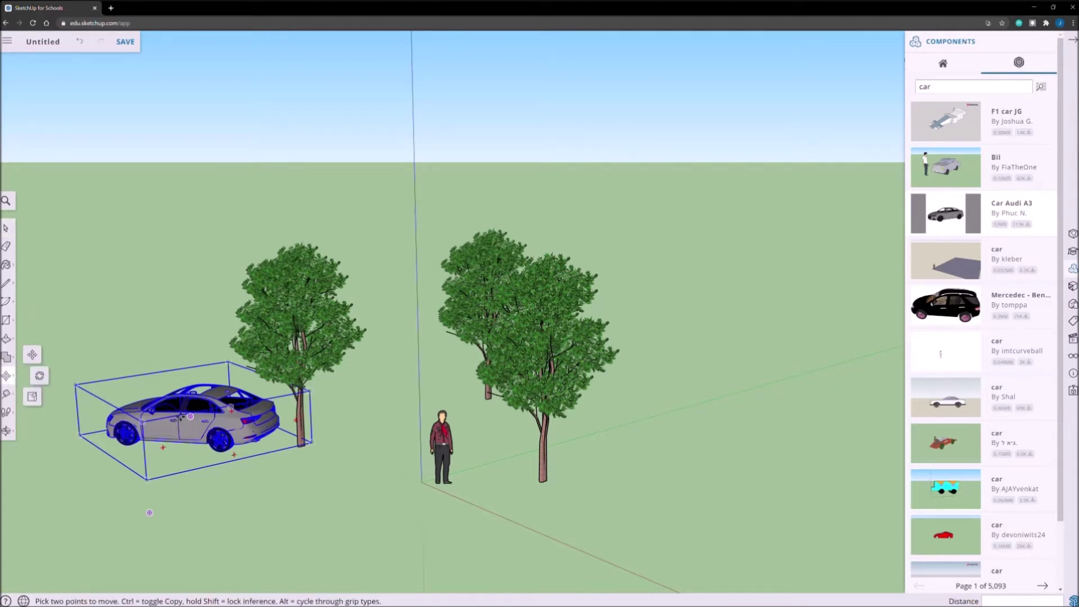
click(206, 420)
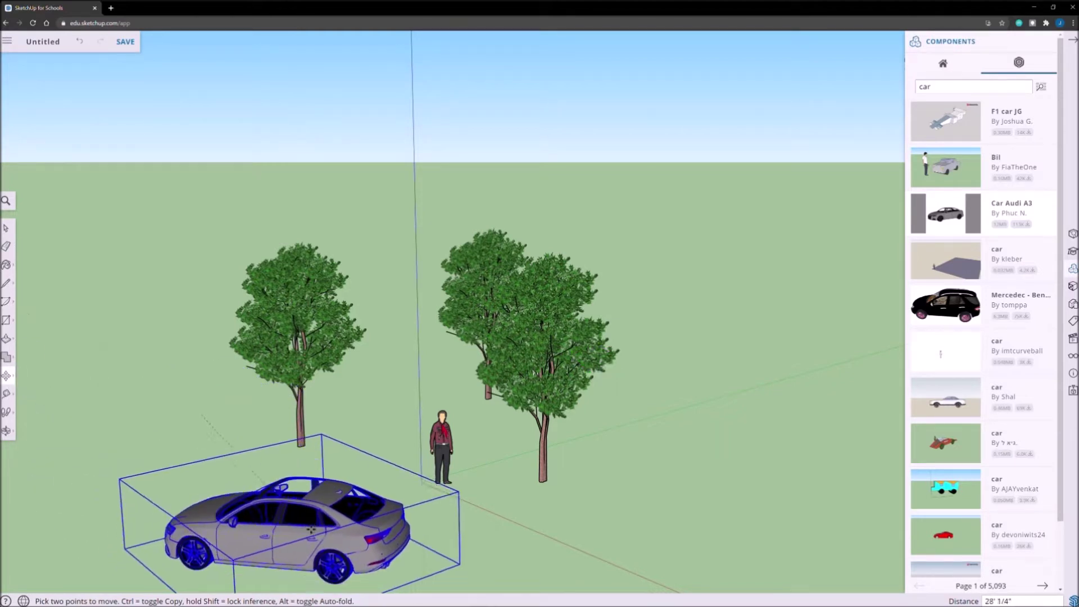
click(259, 508)
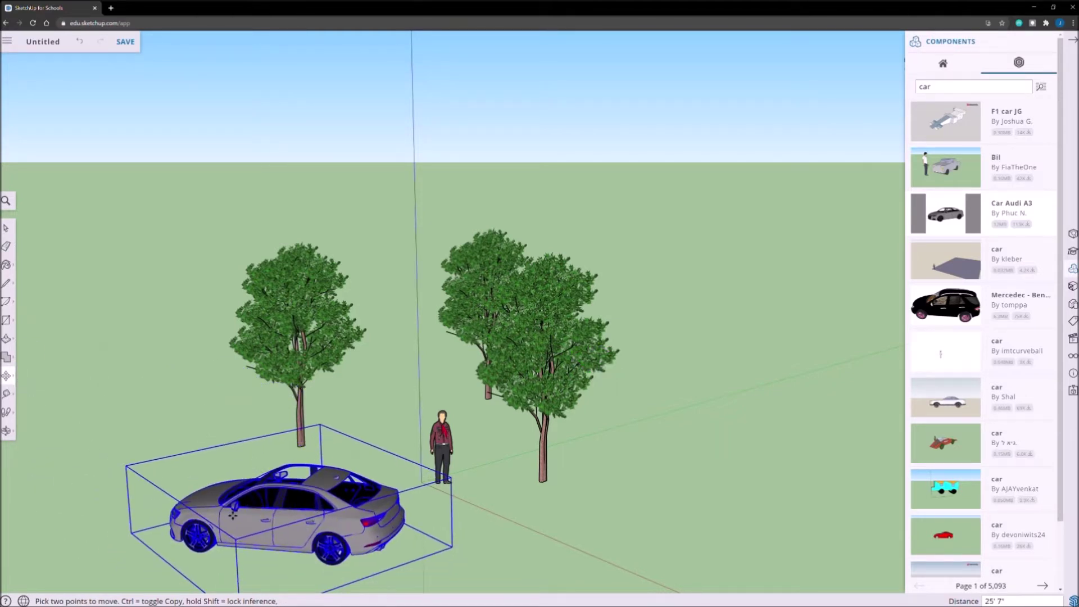
click(18, 379)
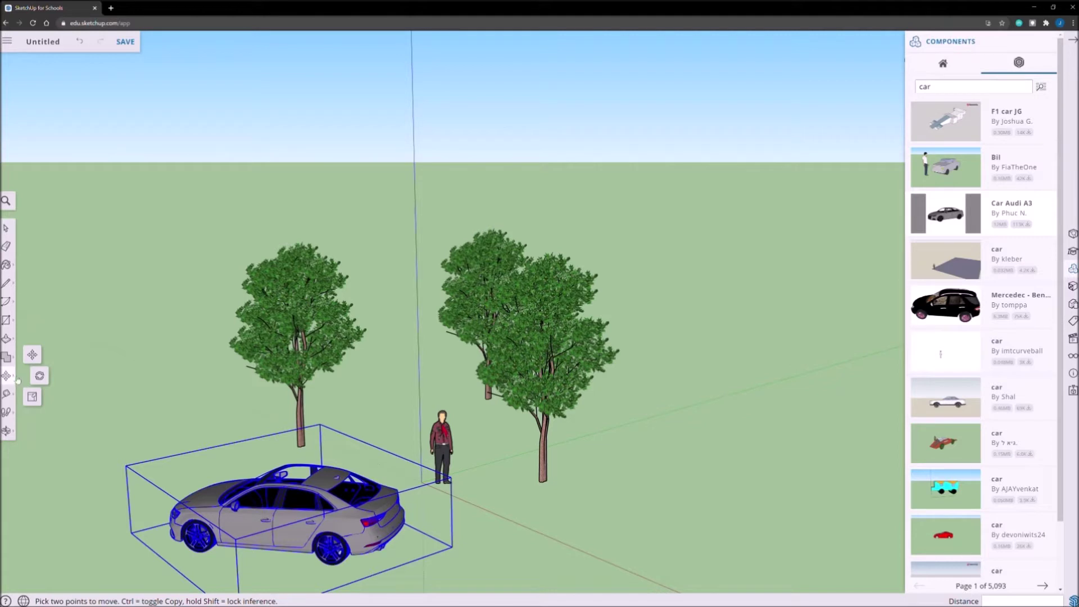
Step: Scale the car down to about a quarter of its size
click(32, 396)
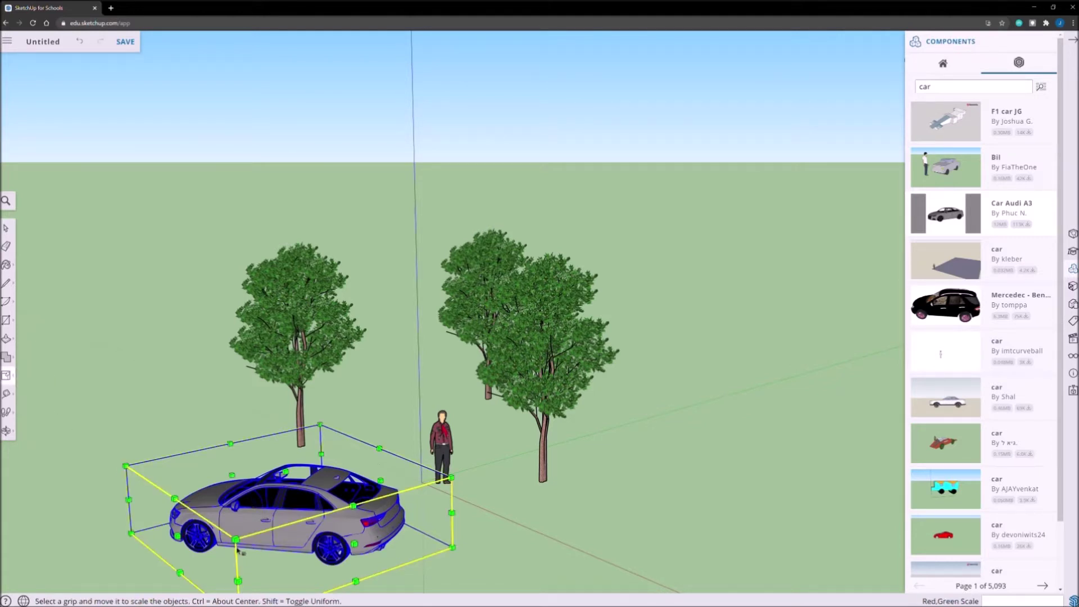
drag(235, 540, 321, 482)
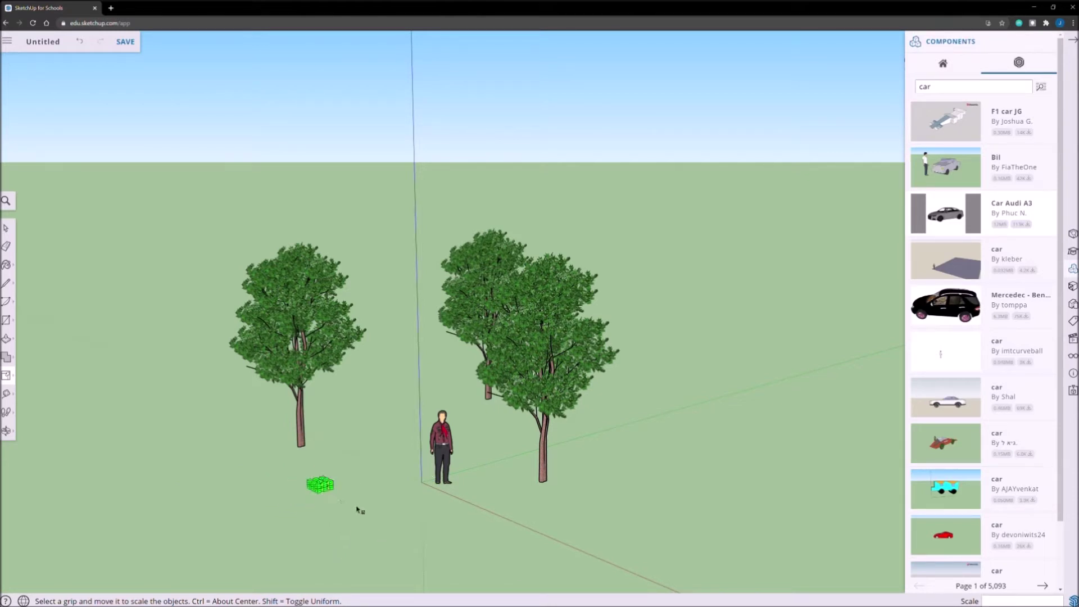
key(space)
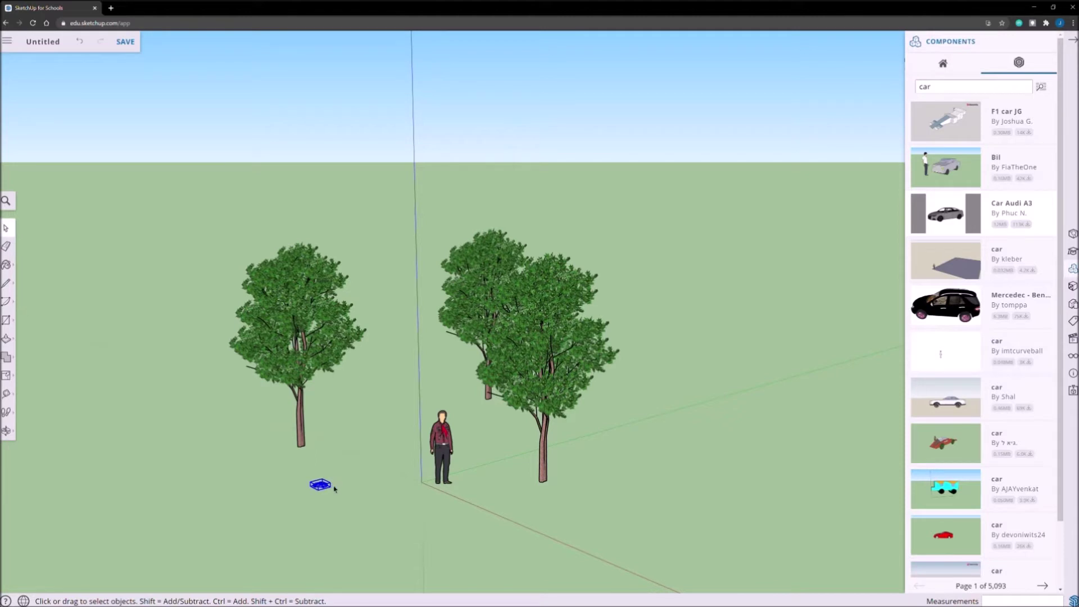
Step: Reselect the tiny car and scale it up 3.76 times, then further to near full size
click(333, 488)
click(321, 484)
click(7, 375)
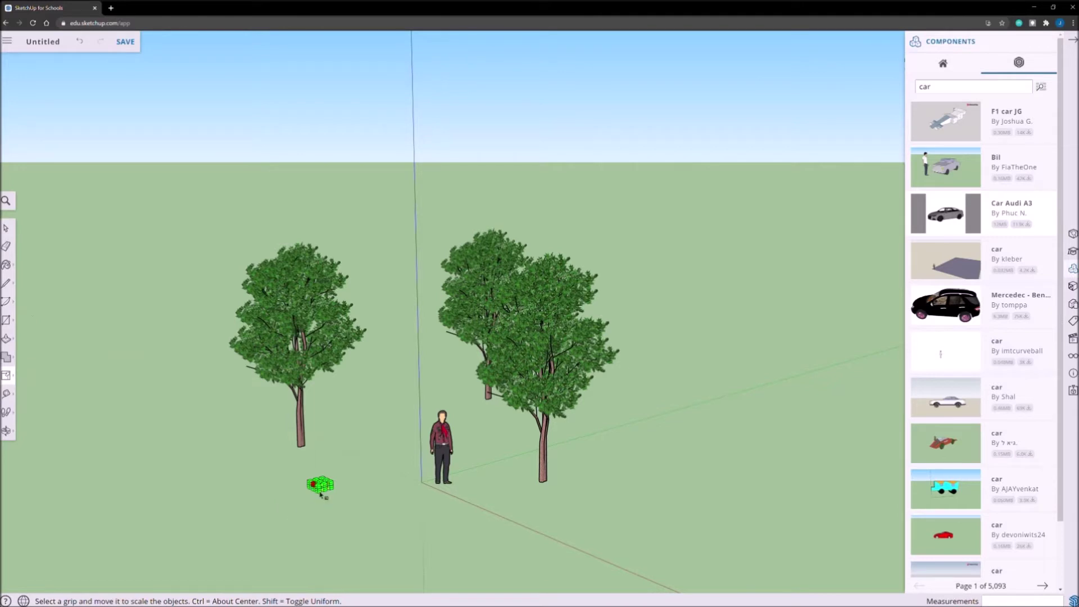
drag(320, 495, 335, 552)
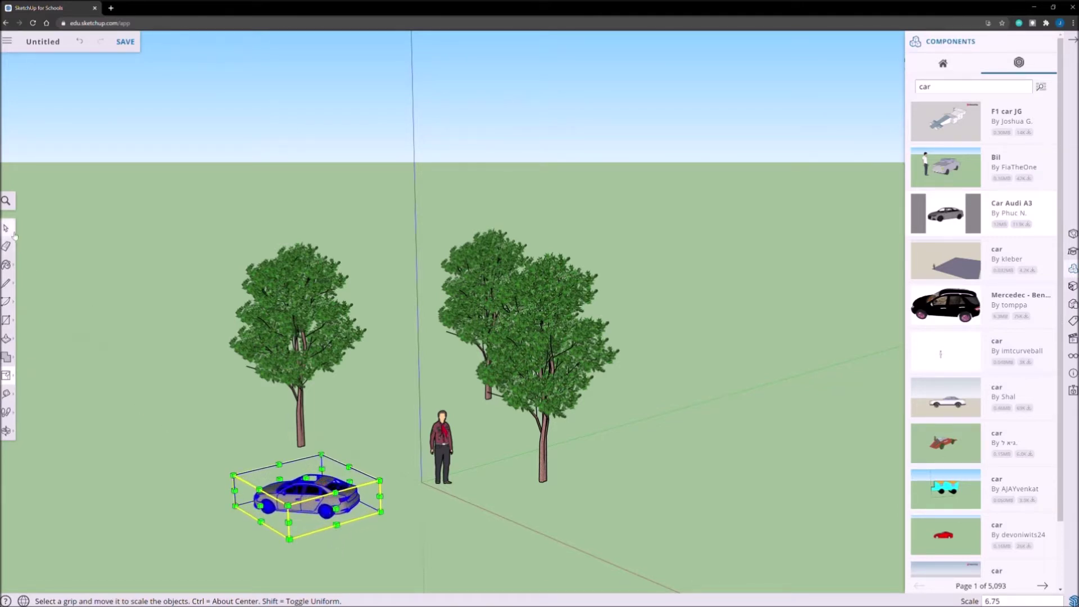
drag(289, 508, 259, 576)
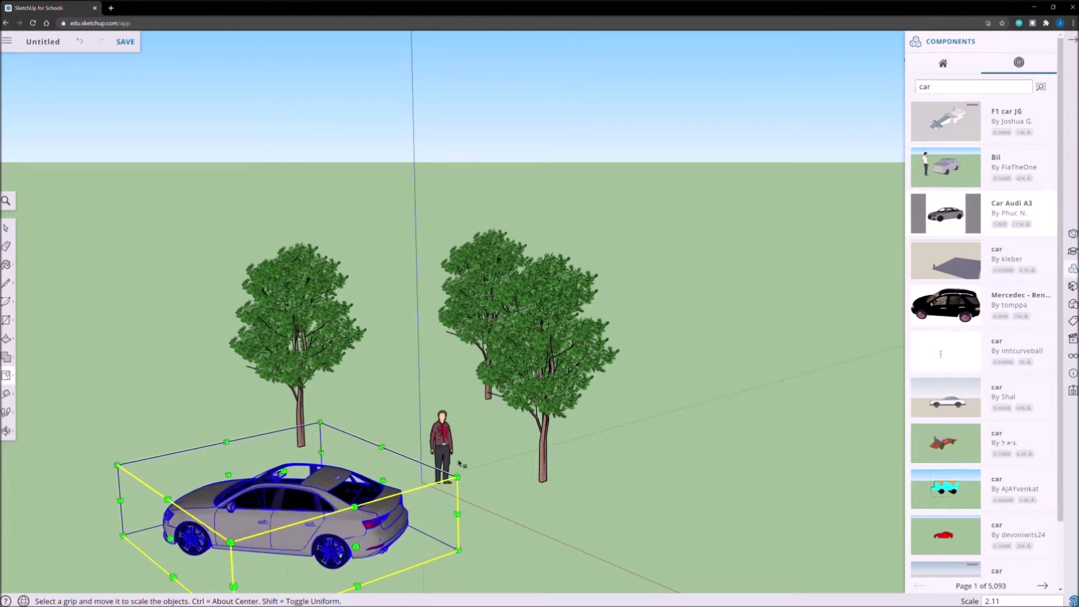
key(space)
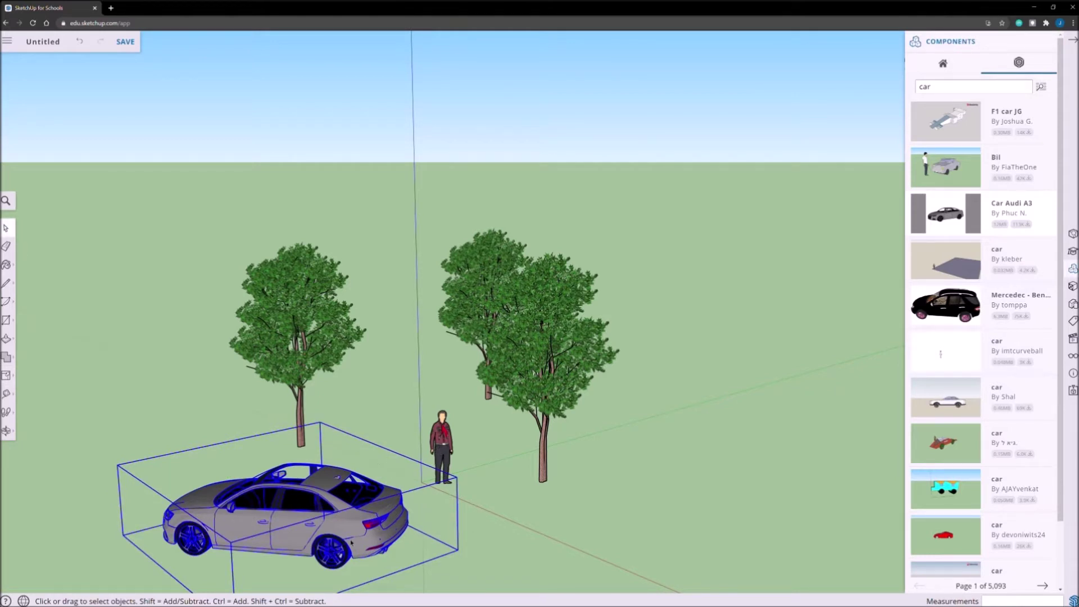
Step: Orbit to a front view and rotate the car 68.6° about its base so the grille faces the viewer
click(379, 434)
click(335, 556)
middle_drag(86, 449, 539, 466)
click(746, 473)
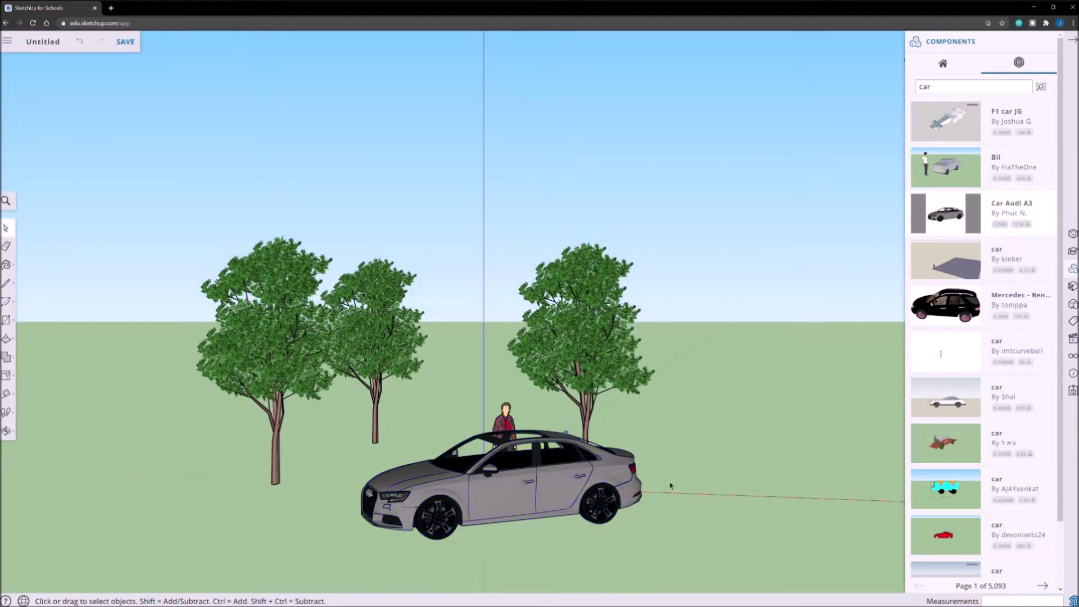
click(575, 514)
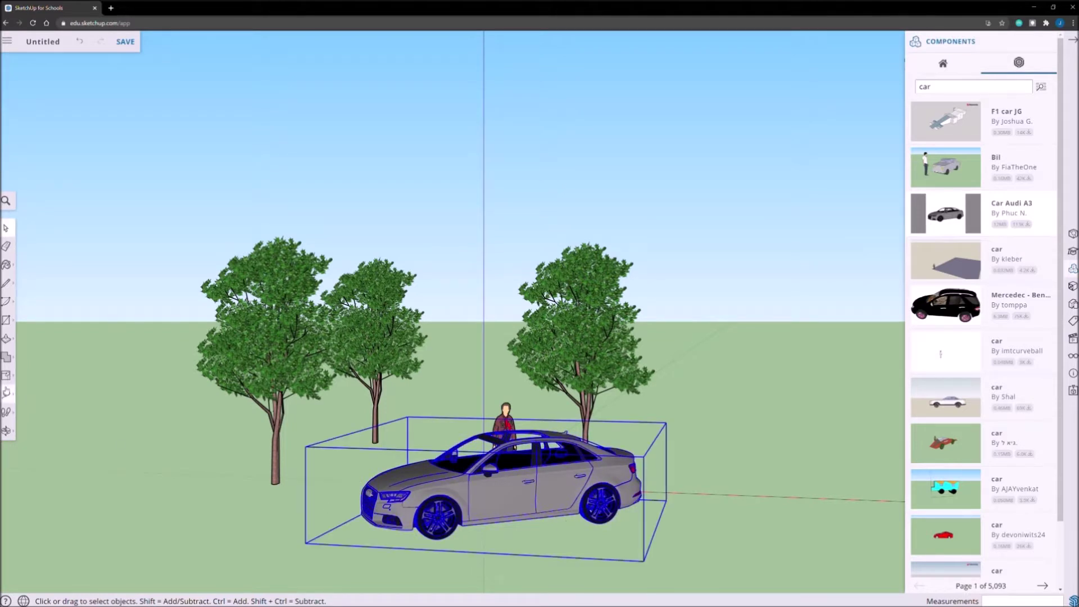
click(6, 375)
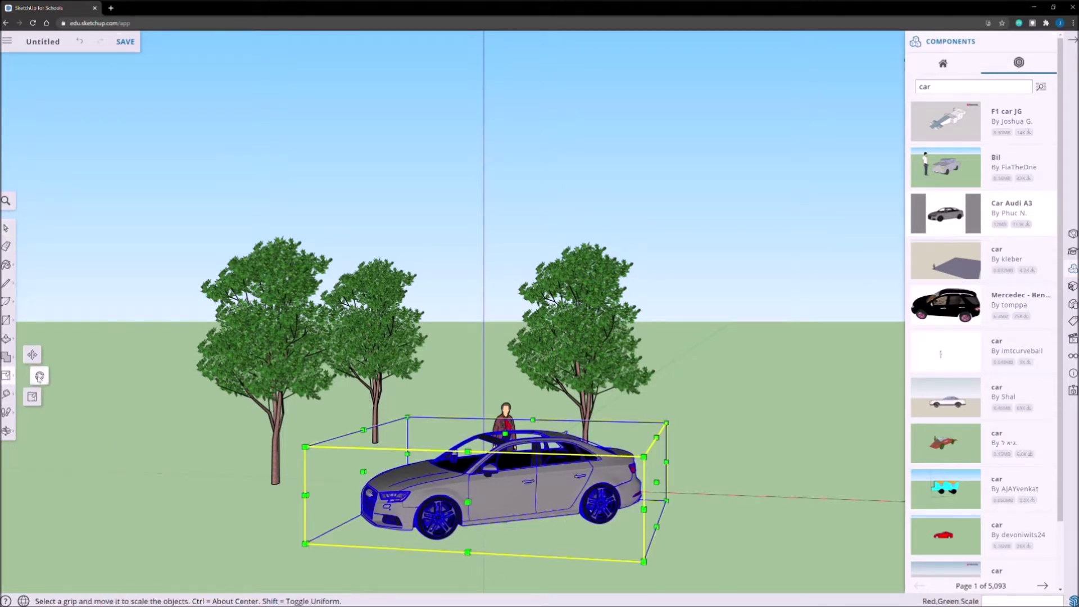
click(39, 376)
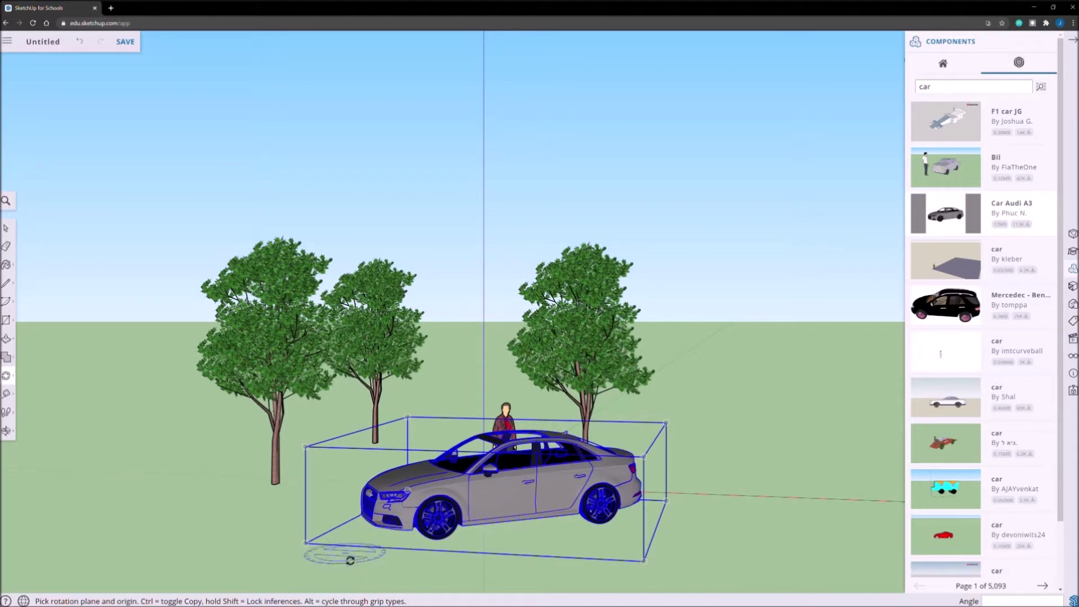
drag(349, 560, 384, 572)
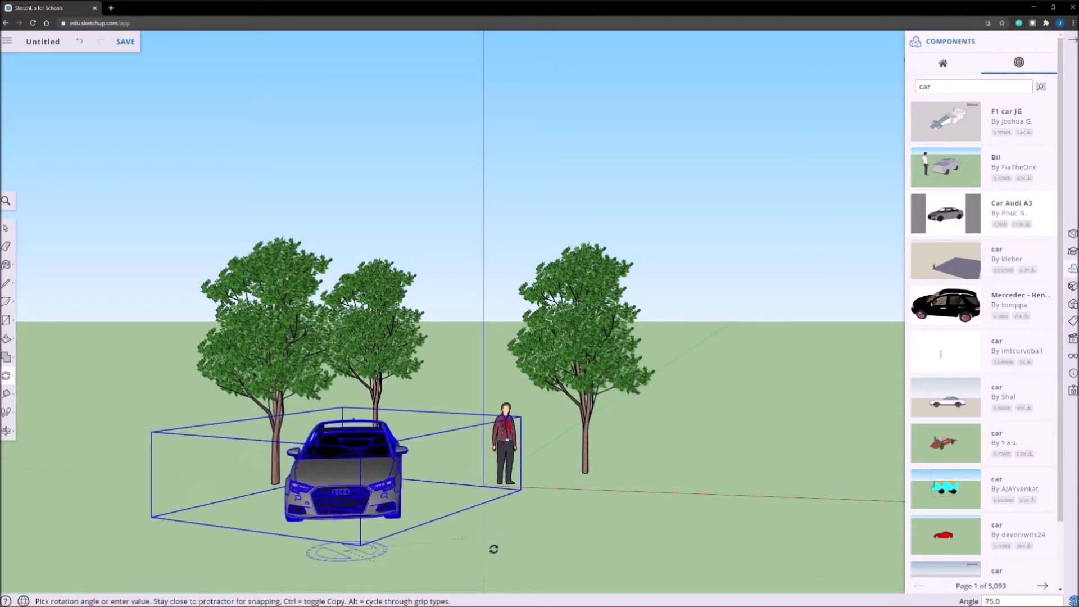
click(491, 546)
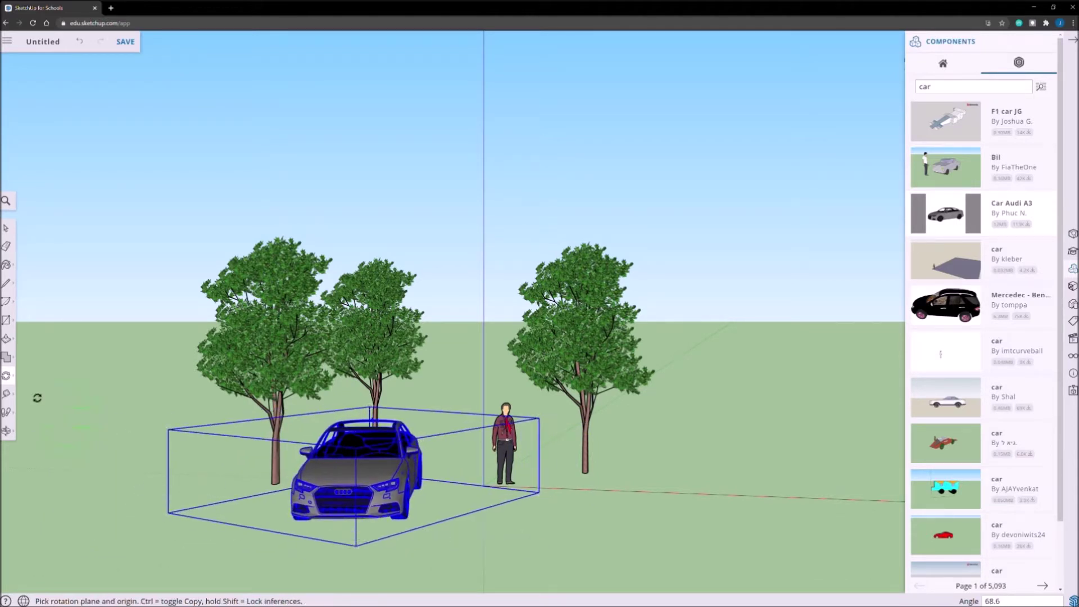
click(6, 375)
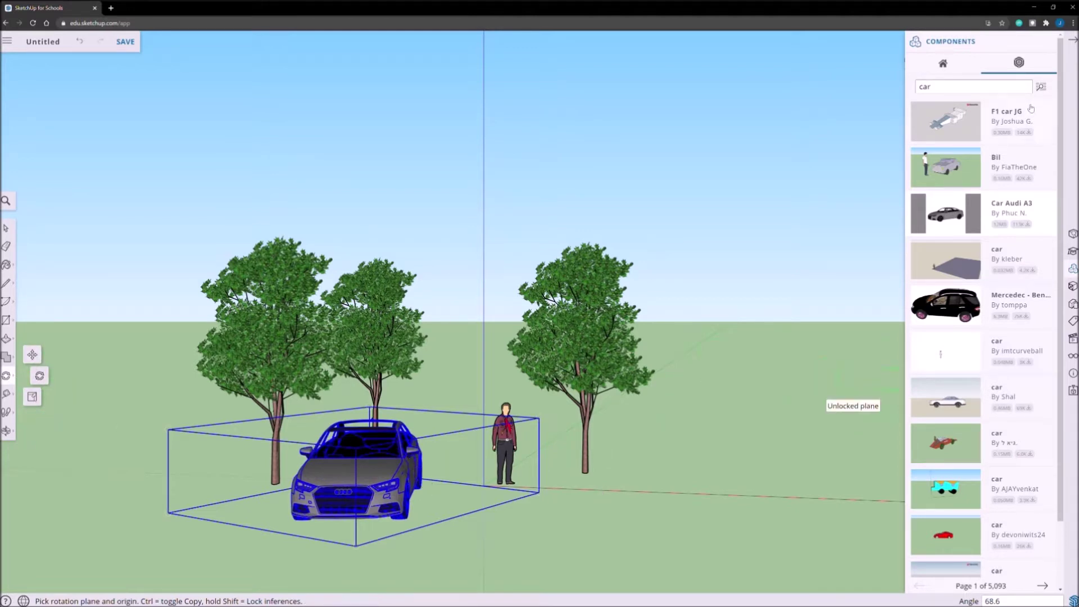
click(1072, 39)
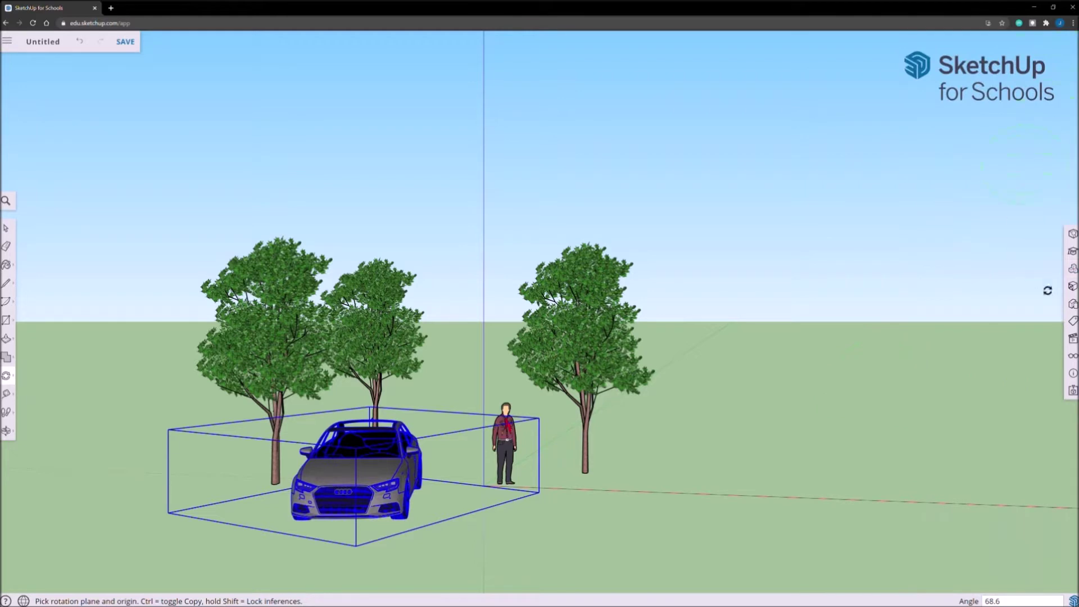
Step: Search components for 'bench' and place a rounded bench on the ground right of the person
click(1072, 268)
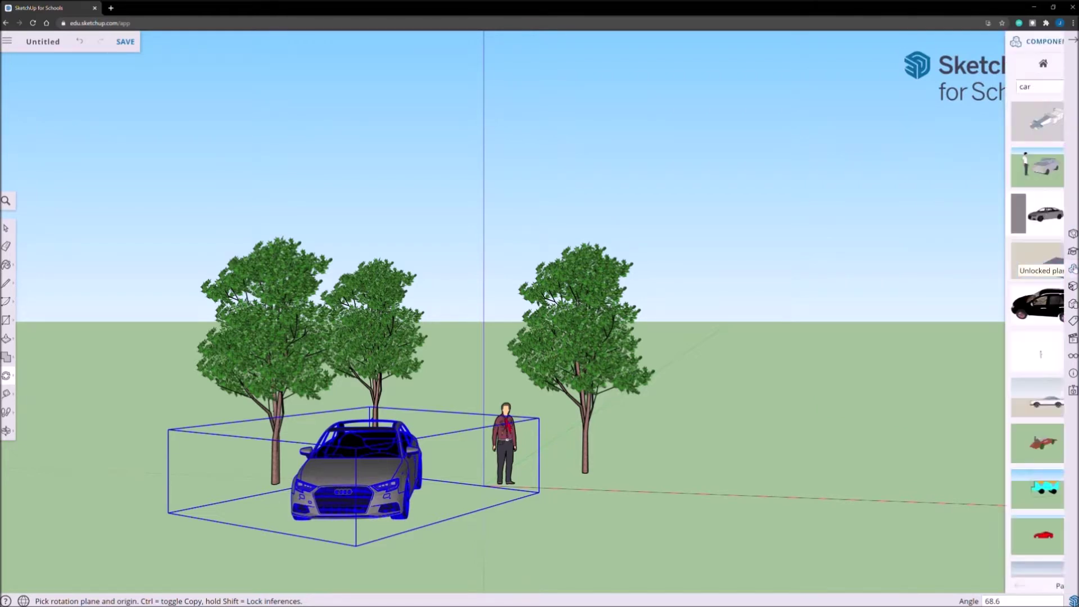
double_click(942, 87)
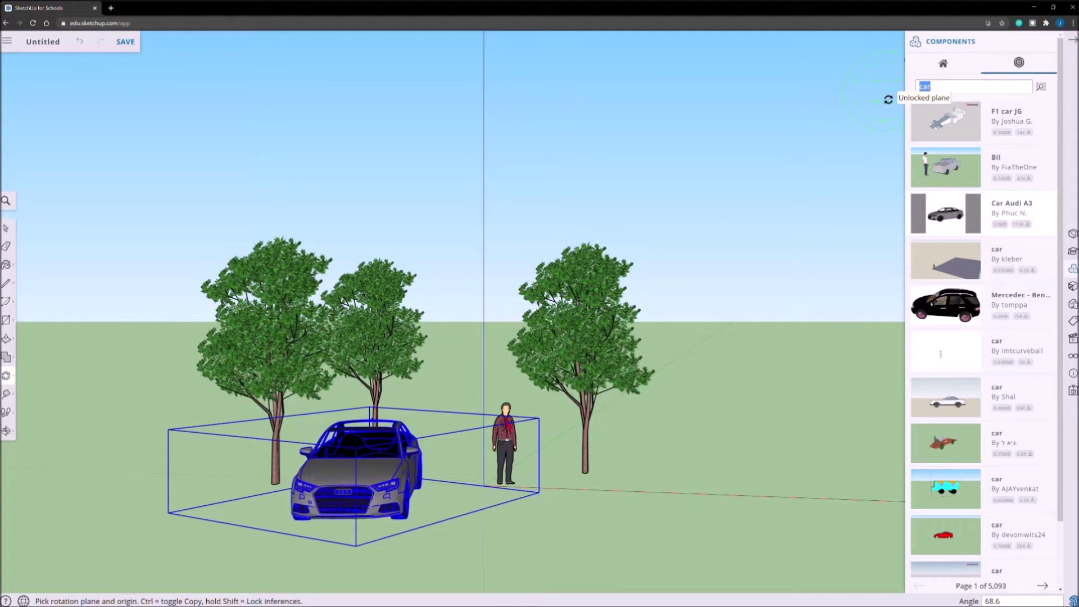
text(bench)
key(Return)
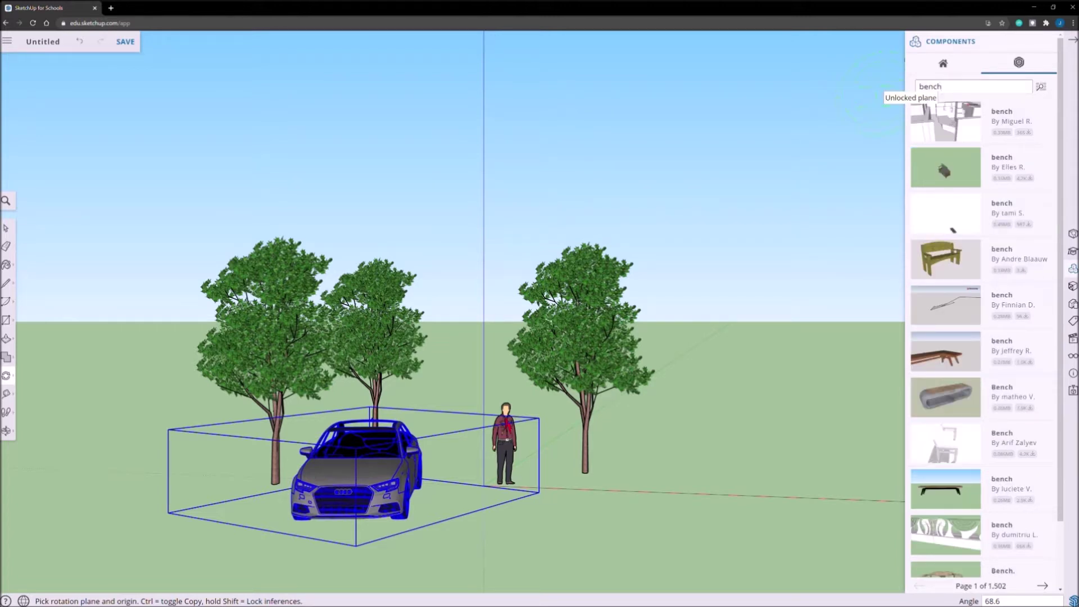
click(955, 406)
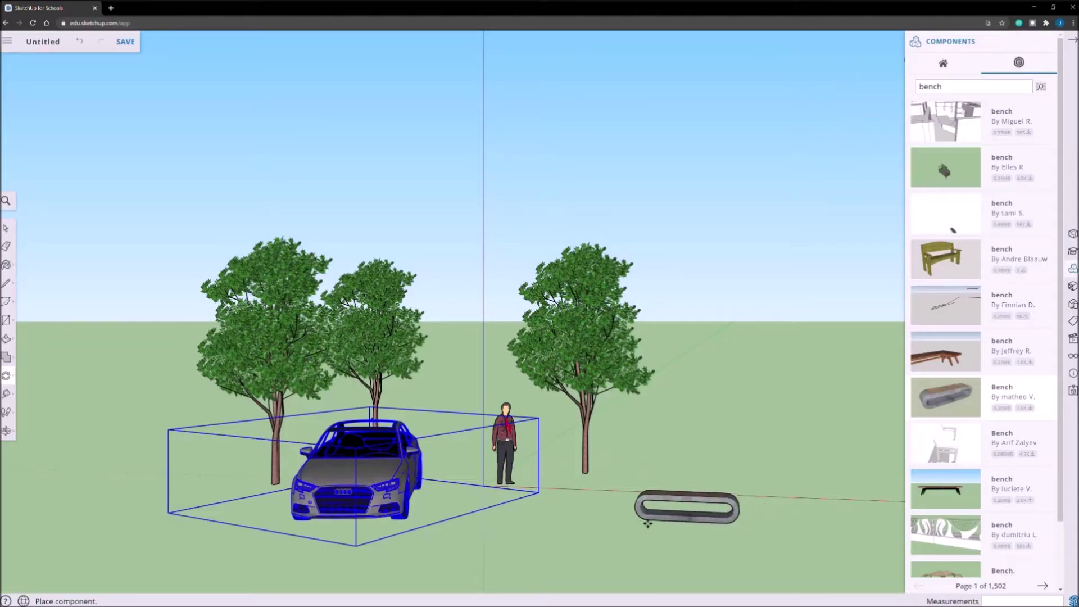
click(647, 517)
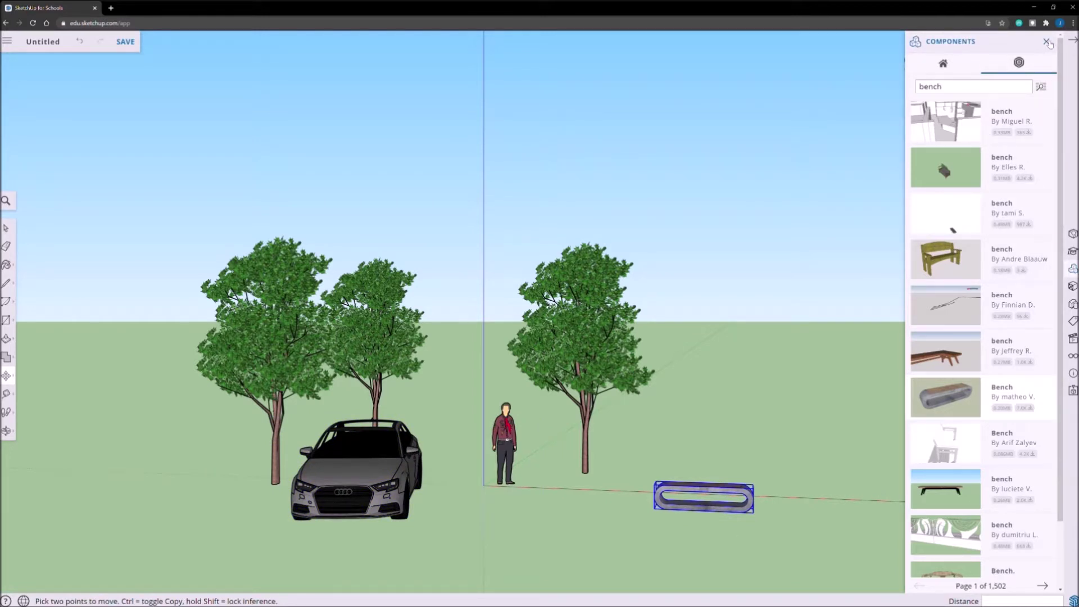
click(1047, 42)
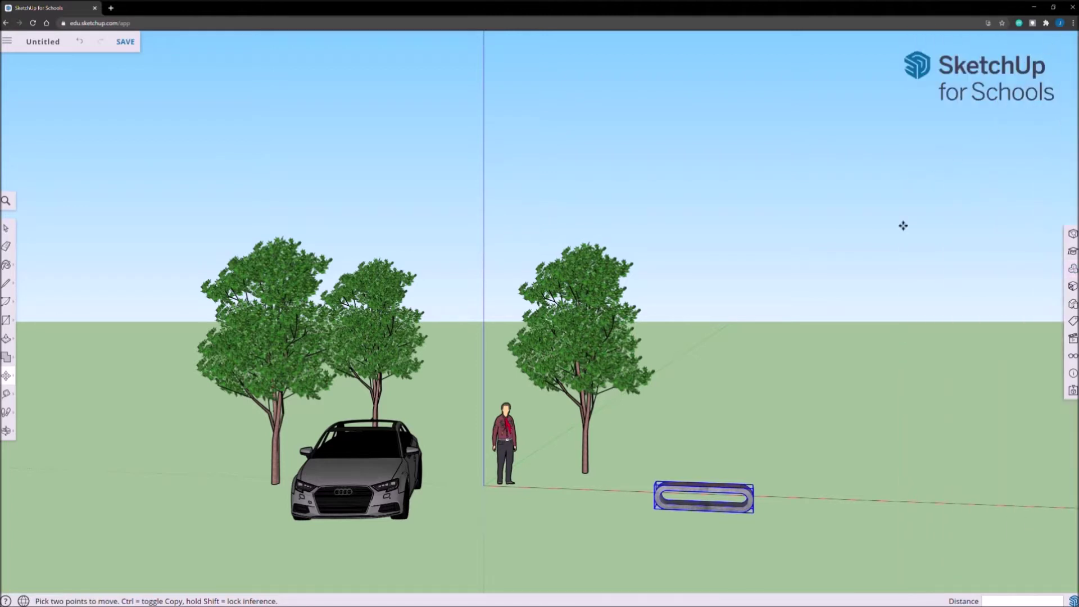
Step: Scale the bench up to 3.5 times its size
click(14, 373)
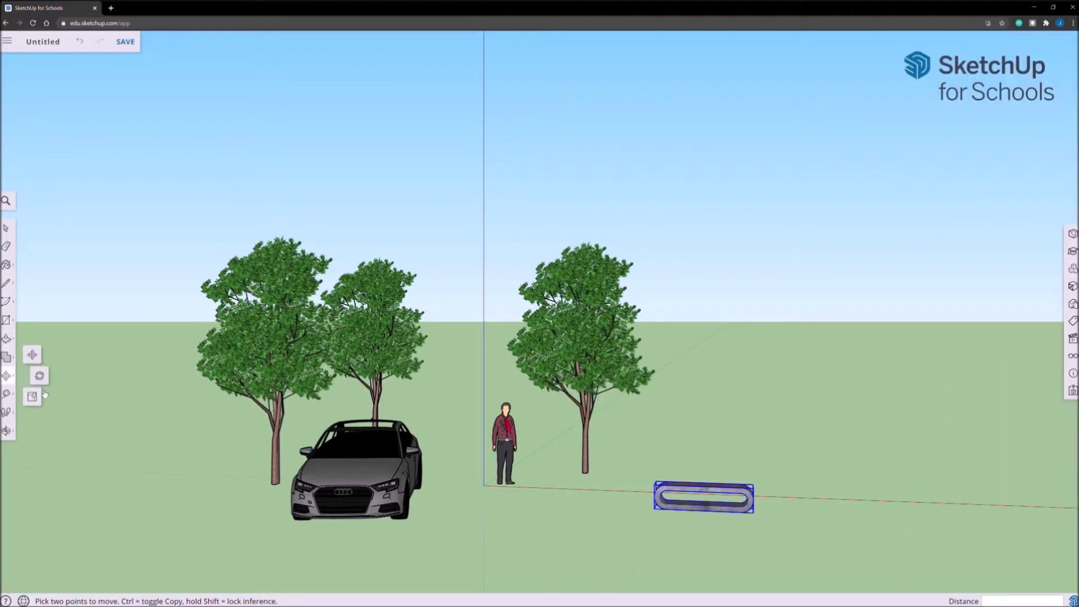
click(32, 396)
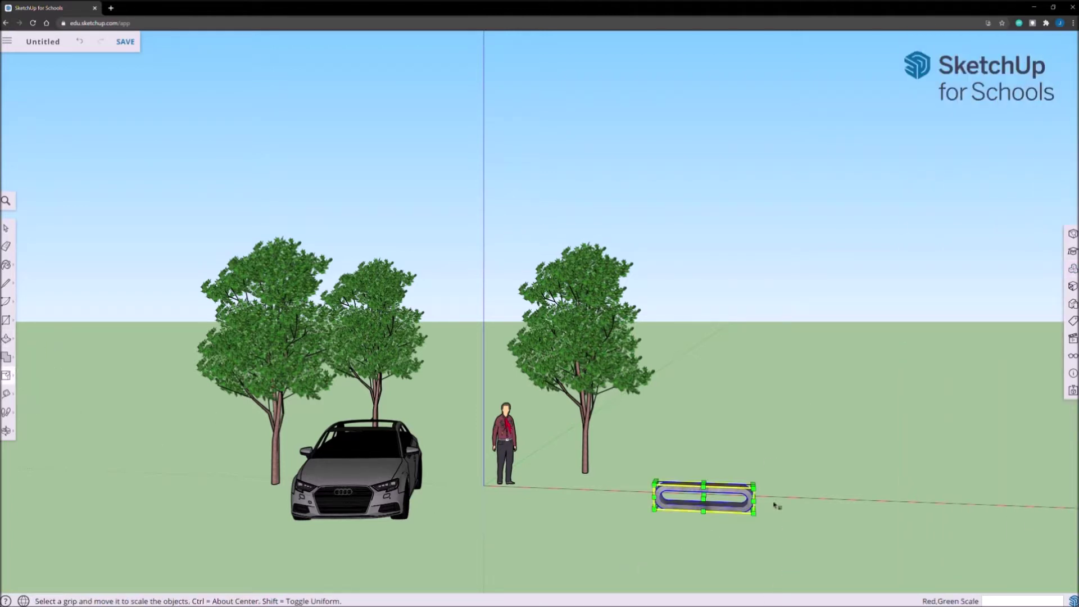
drag(789, 491, 776, 508)
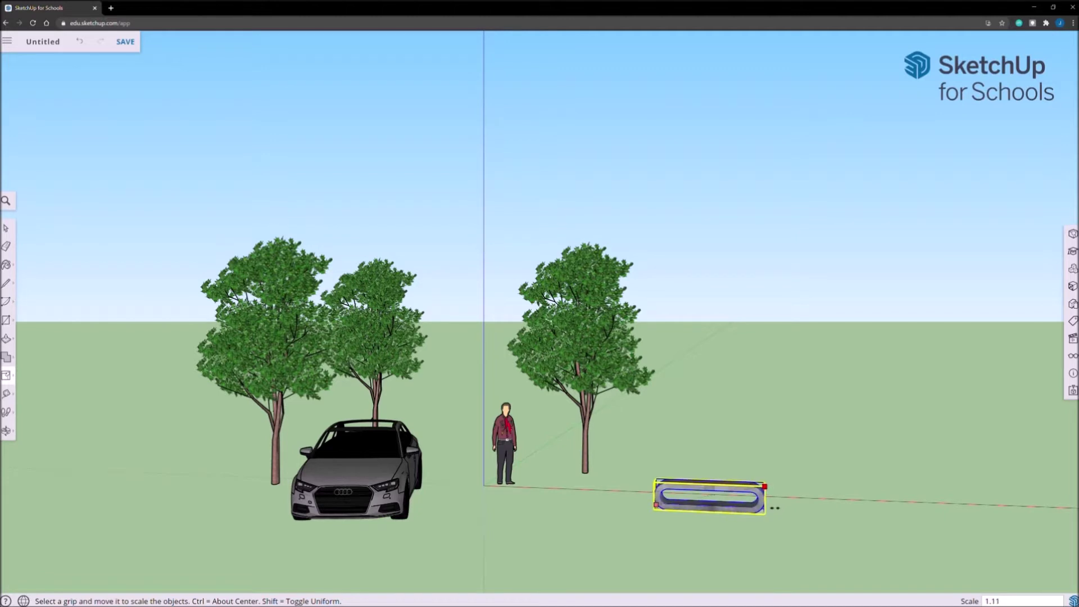
click(7, 228)
Step: Reactivate scaling on the bench and orbit the street scene to a new angle
click(1072, 268)
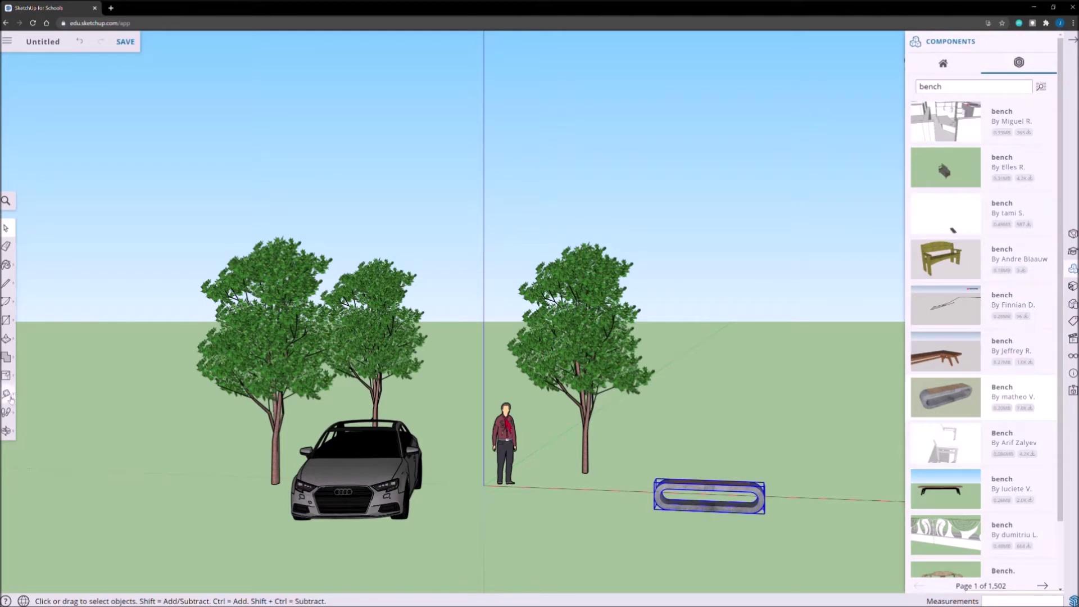
click(7, 375)
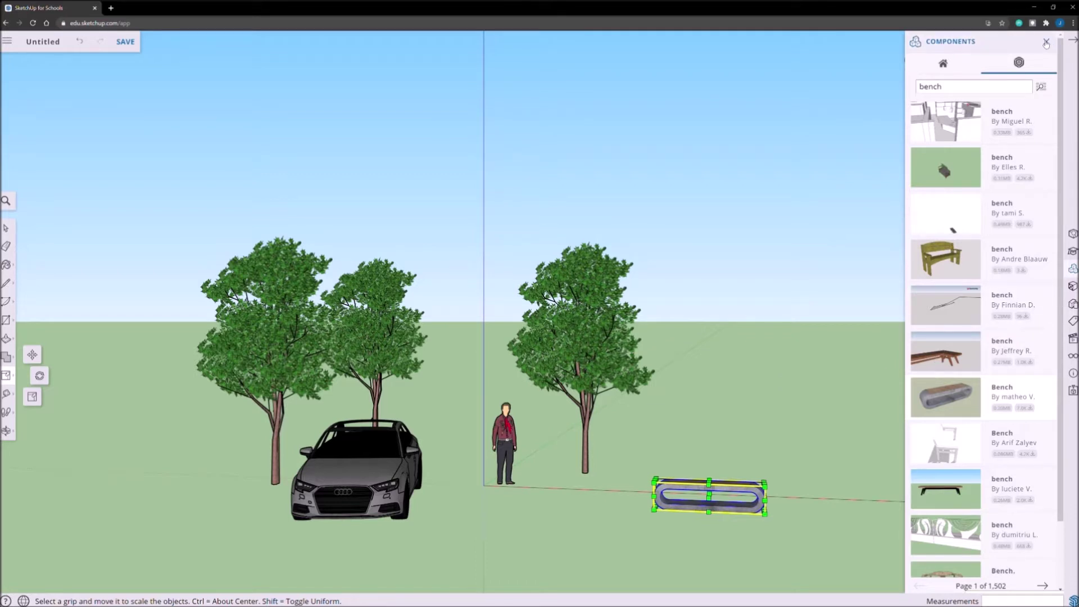
click(1045, 42)
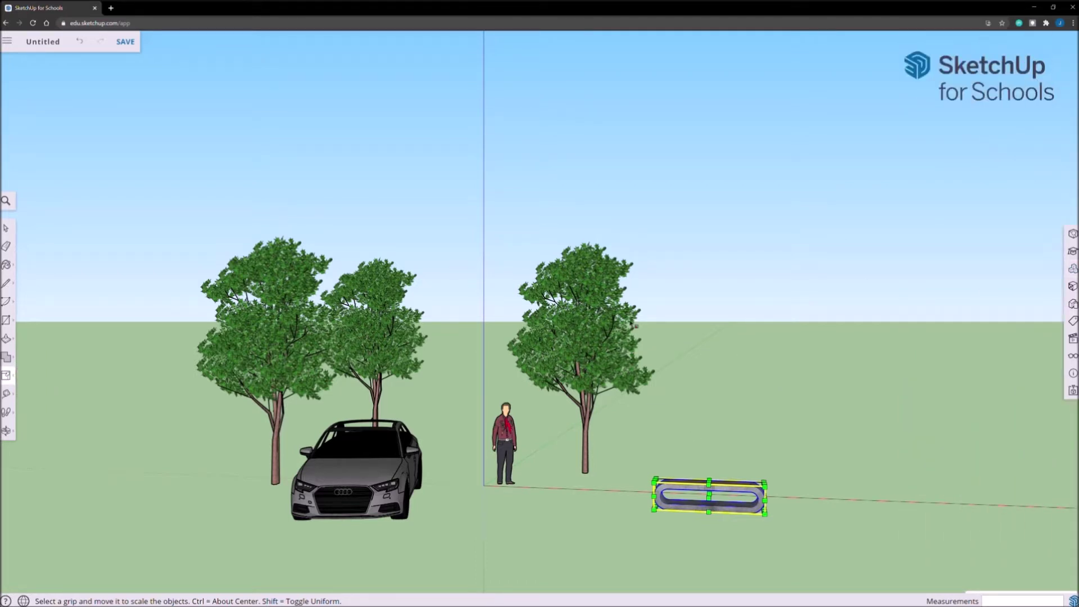
middle_drag(775, 444, 555, 443)
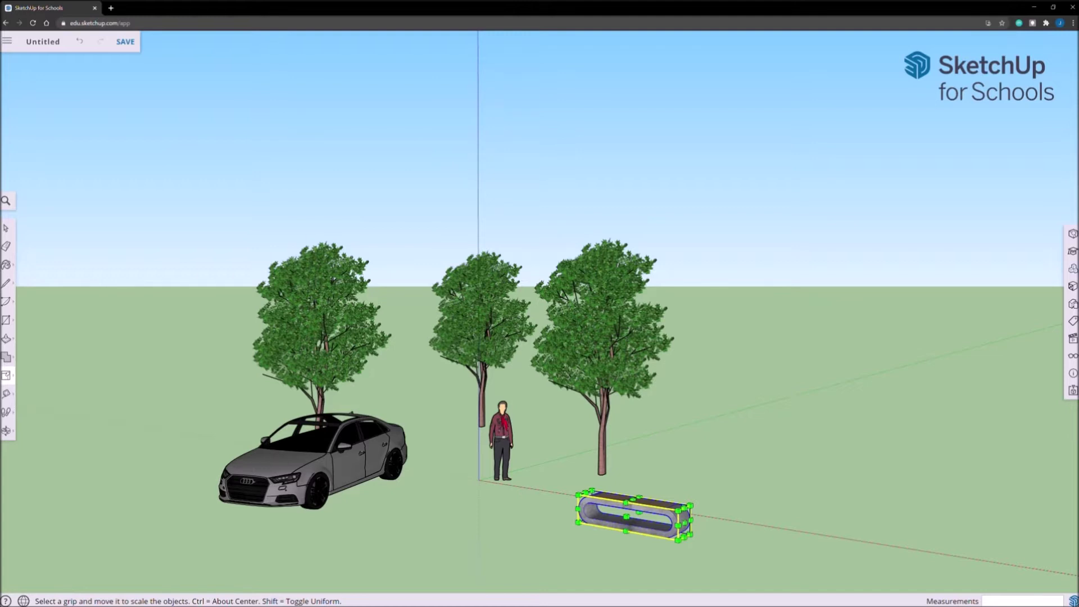
click(1072, 269)
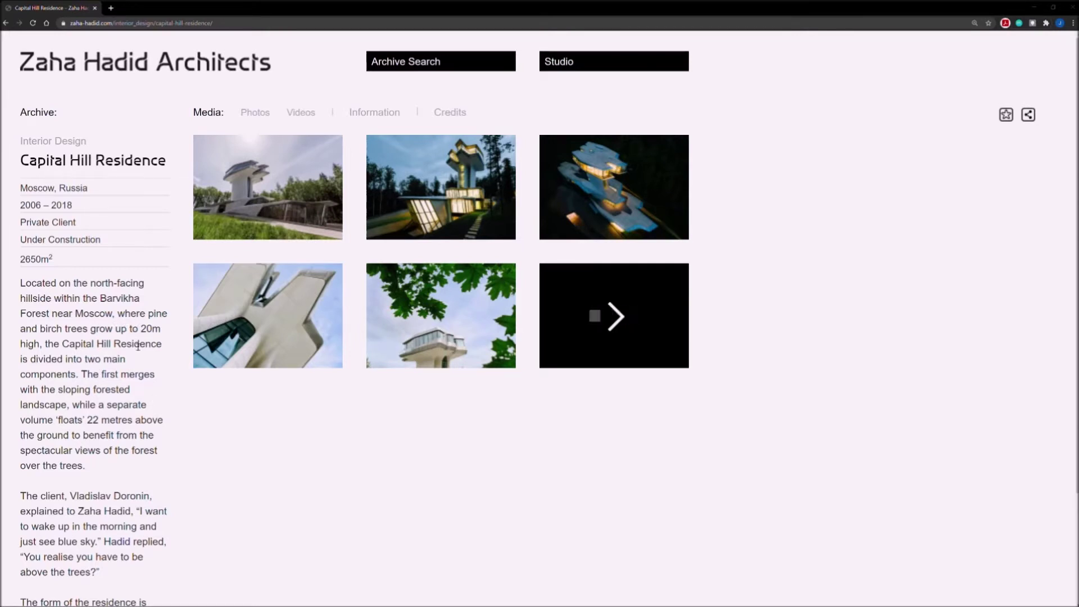
Step: Scroll the Capital Hill Residence project page, then enlarge its first exterior photo
mouse_move(345, 186)
scroll(193, 465, down, 2)
scroll(180, 464, down, 1)
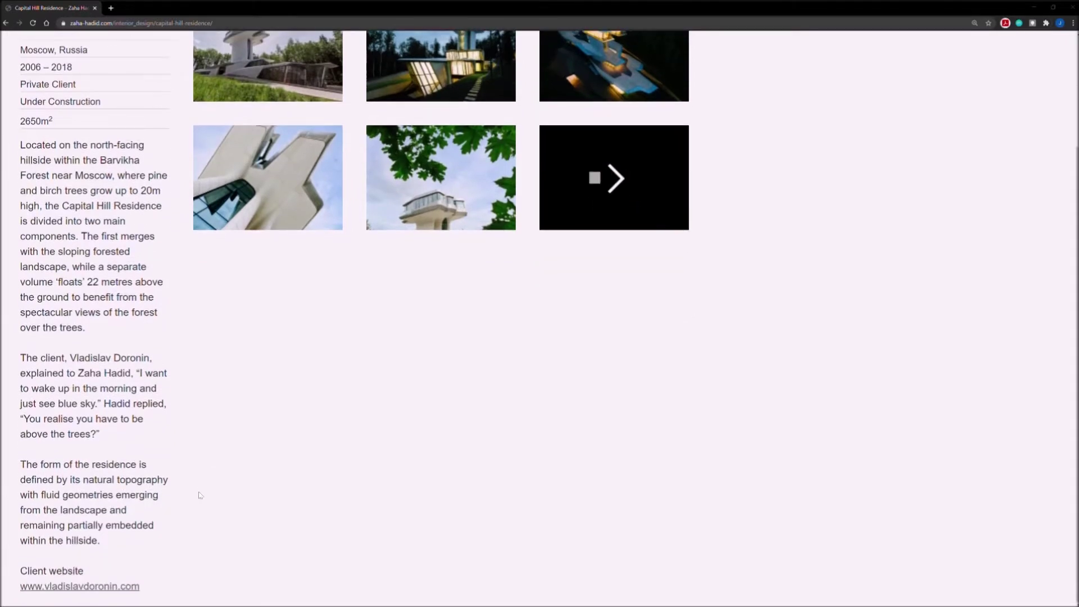
scroll(199, 495, up, 3)
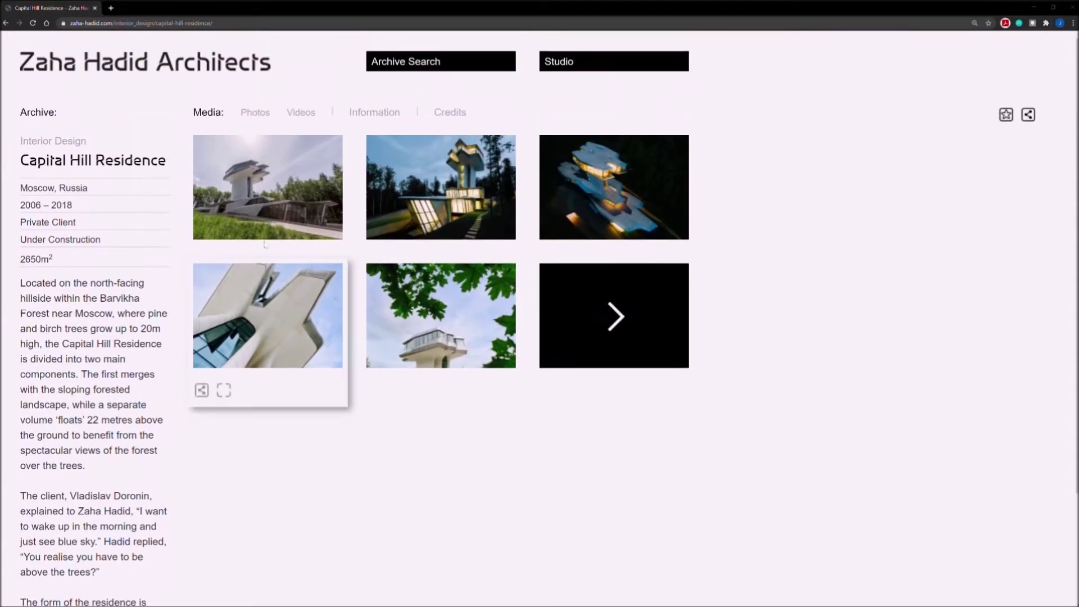
click(281, 199)
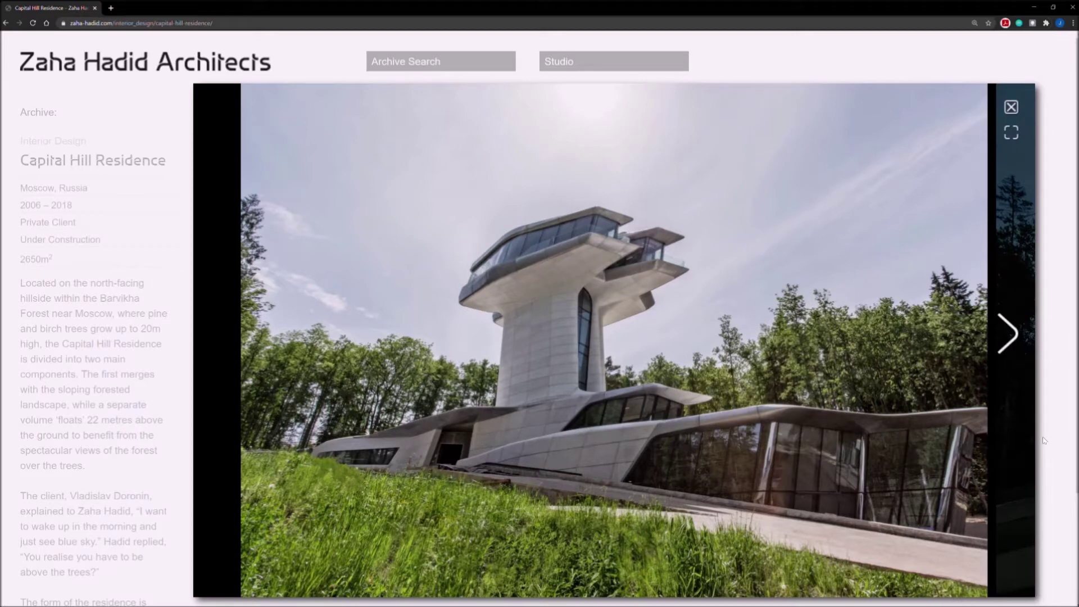
Step: Advance past the evening, aerial night, white tower and leaf-framed photos to the video slide
click(1017, 336)
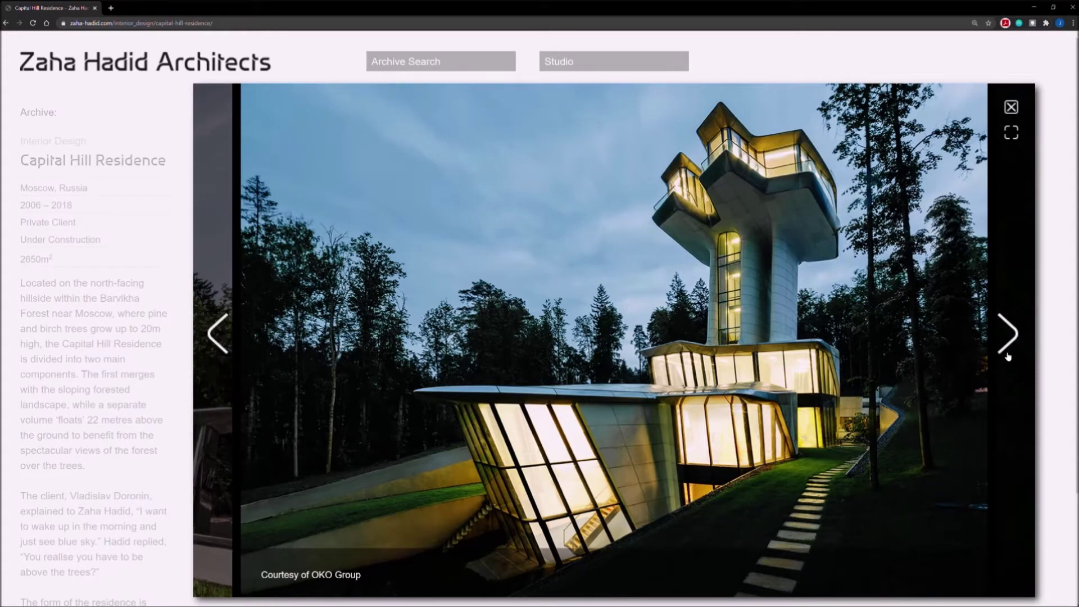
click(1010, 333)
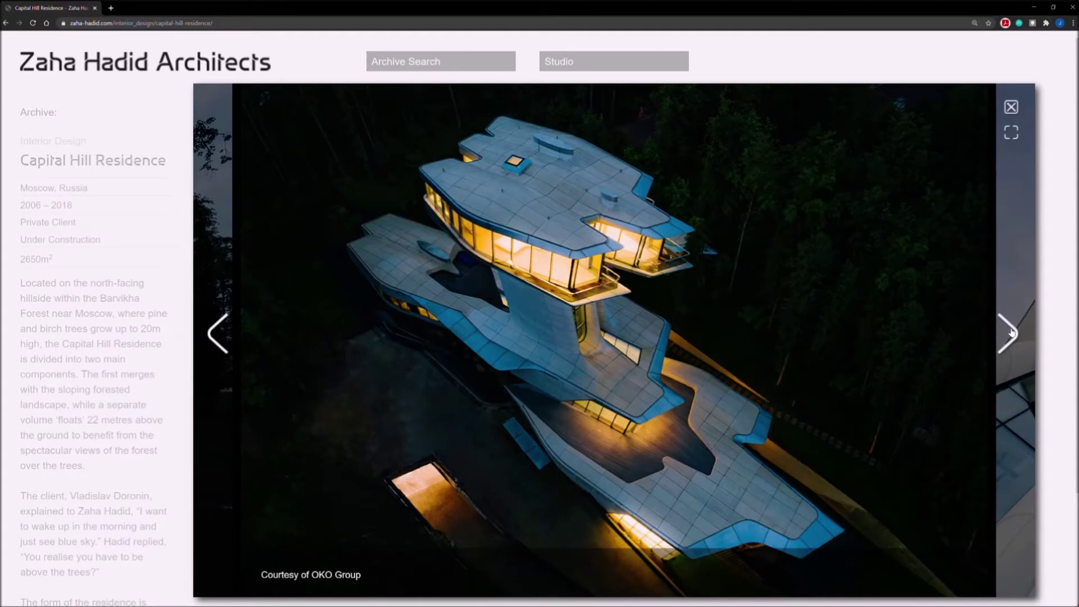
click(1010, 332)
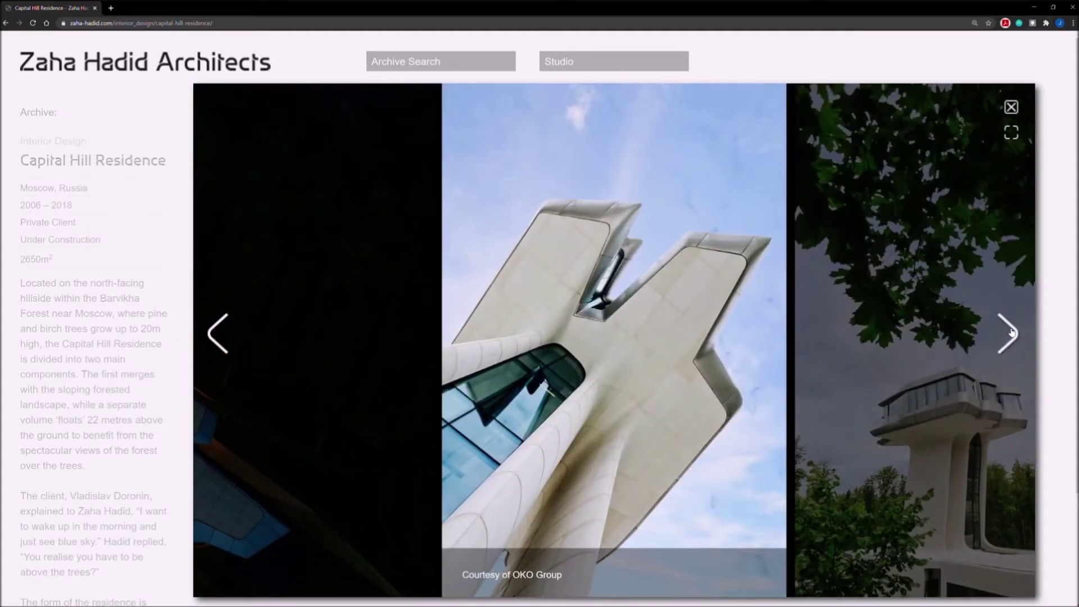
click(1010, 333)
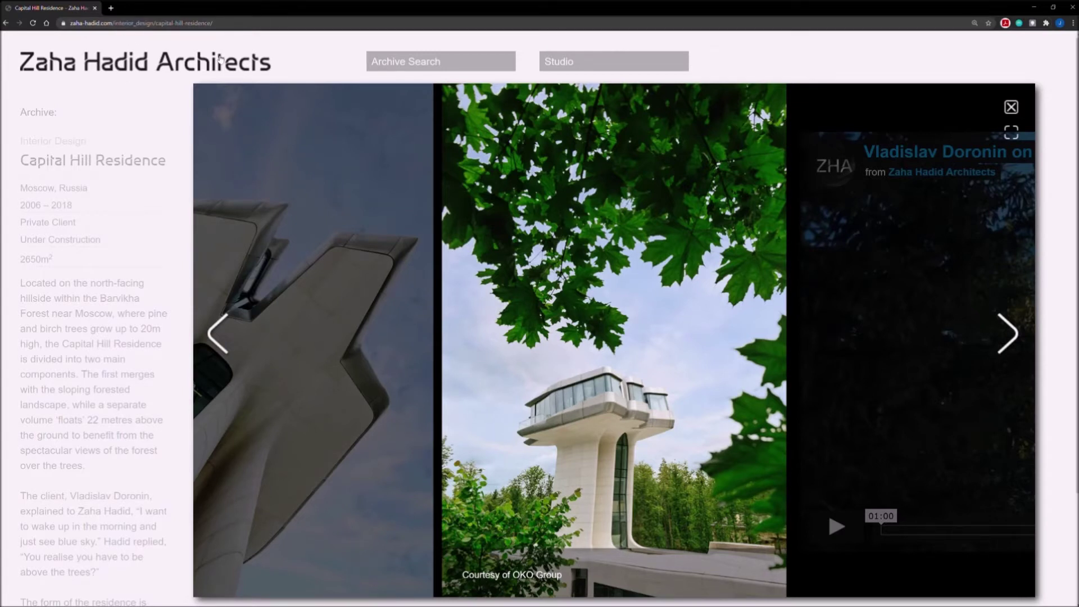
click(1007, 337)
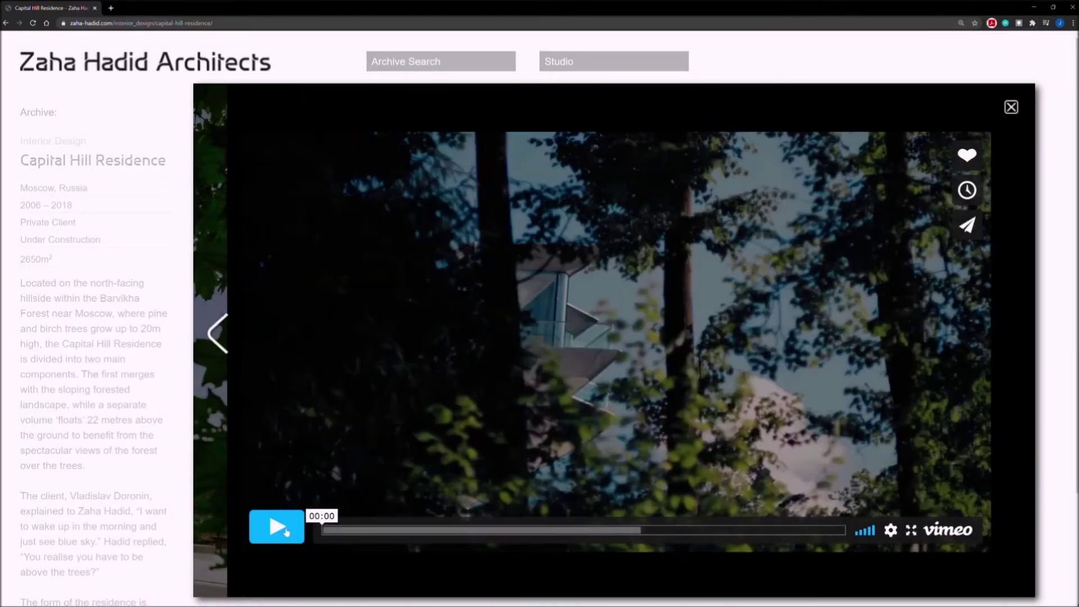
Step: Start the Capital Hill Residence Vimeo video and let it play
click(290, 532)
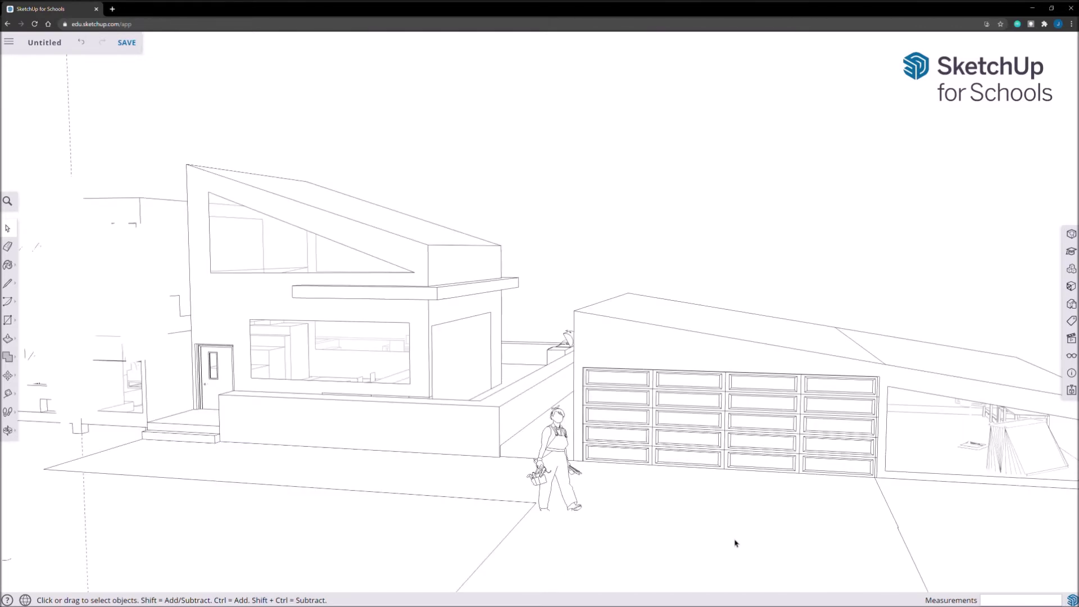
Step: Zoom out and back in on the house, then show the 'modern house' component search results
scroll(735, 543, down, 6)
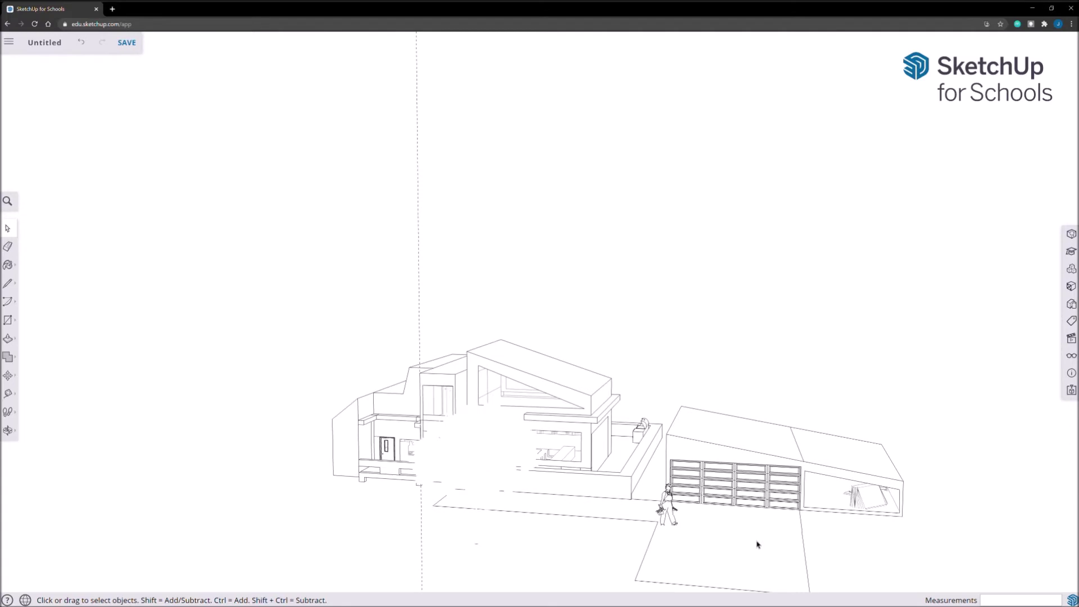
scroll(849, 572, up, 2)
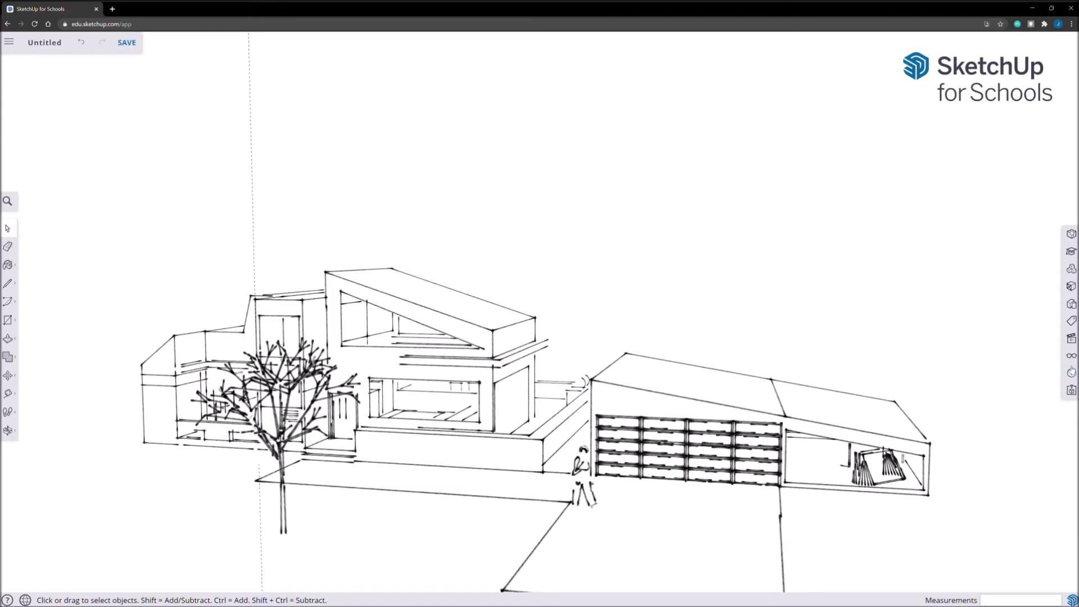
click(1071, 268)
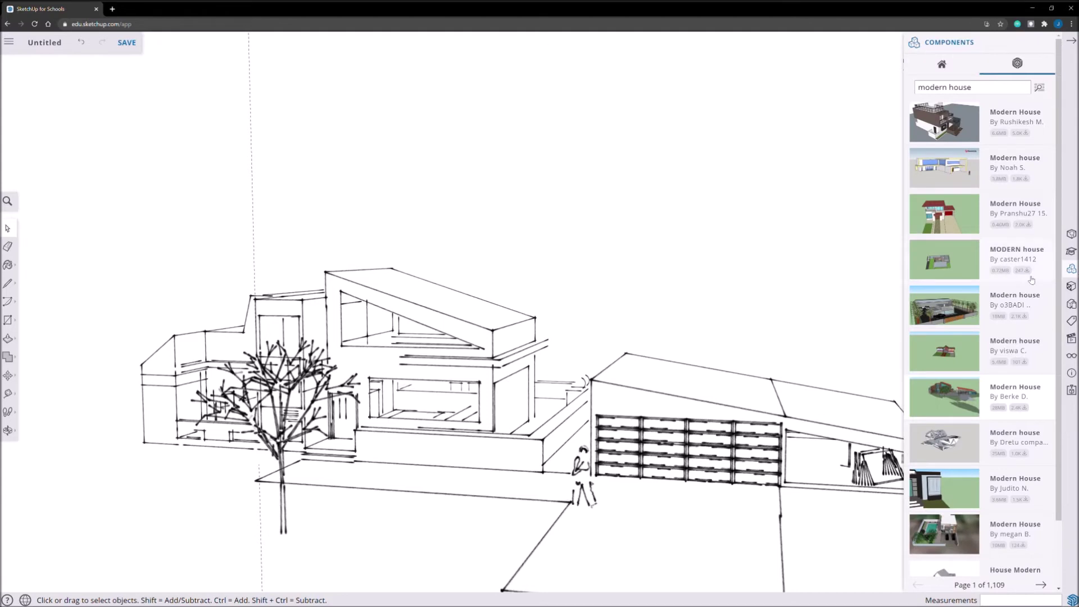
Step: Close the component results and apply the 00 Default Colors2 style from the Styles panel
click(1050, 55)
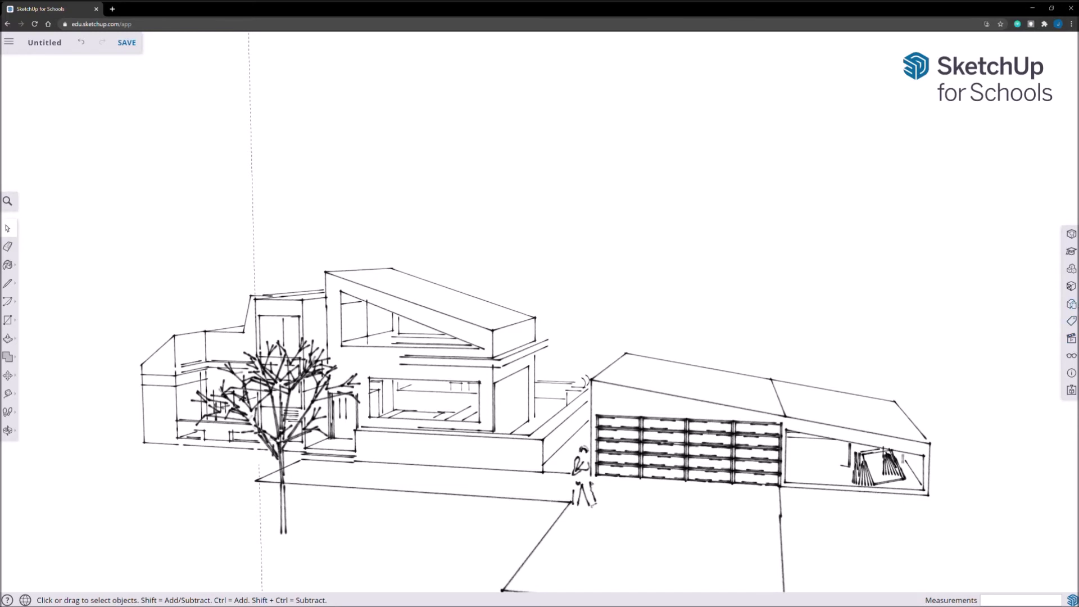
click(1071, 303)
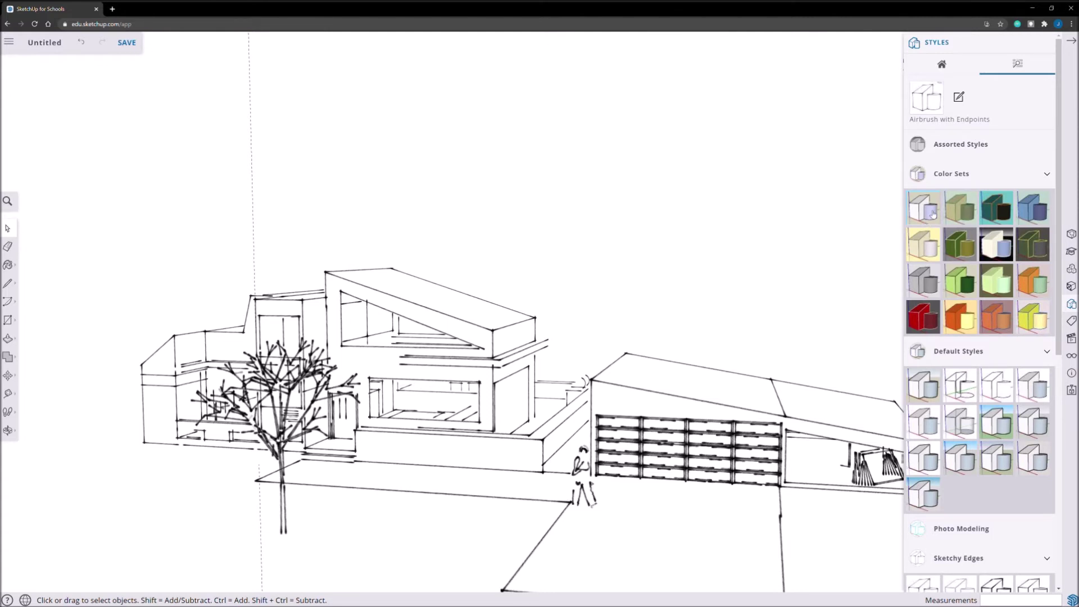
click(933, 214)
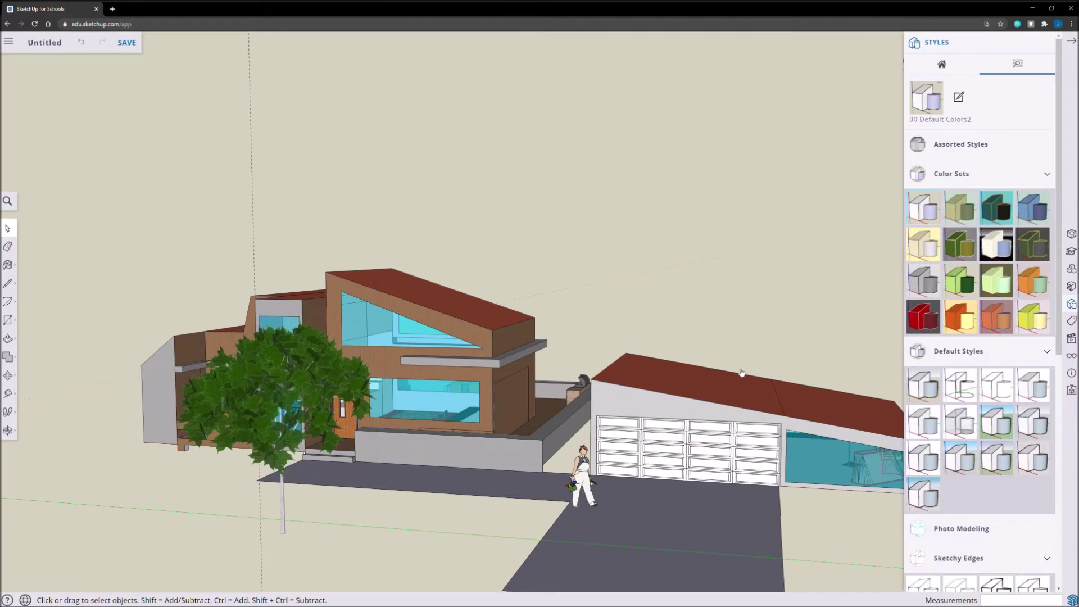
click(1071, 41)
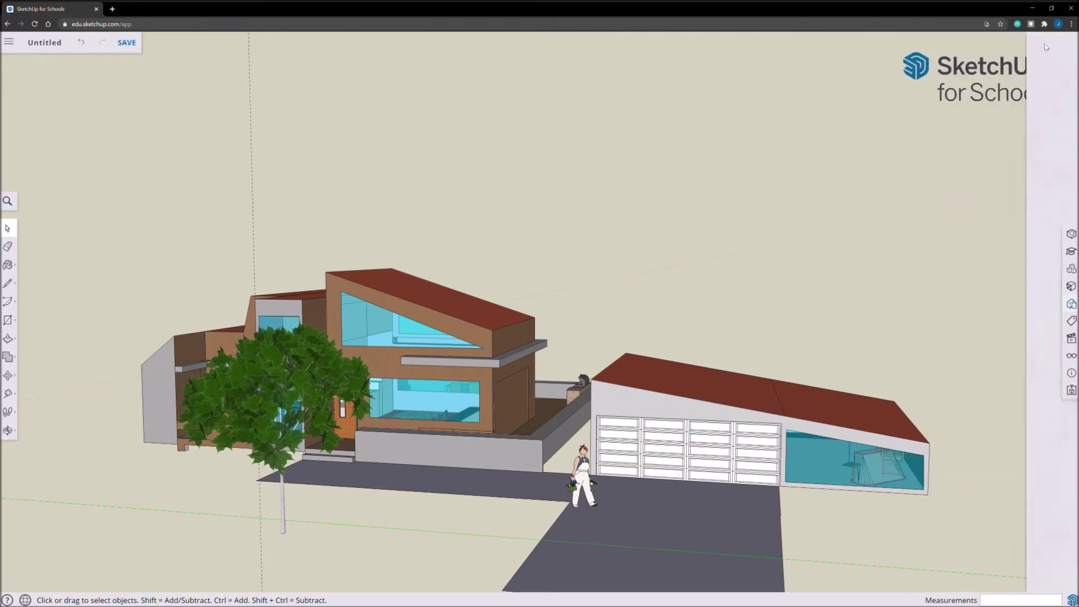
scroll(914, 501, up, 10)
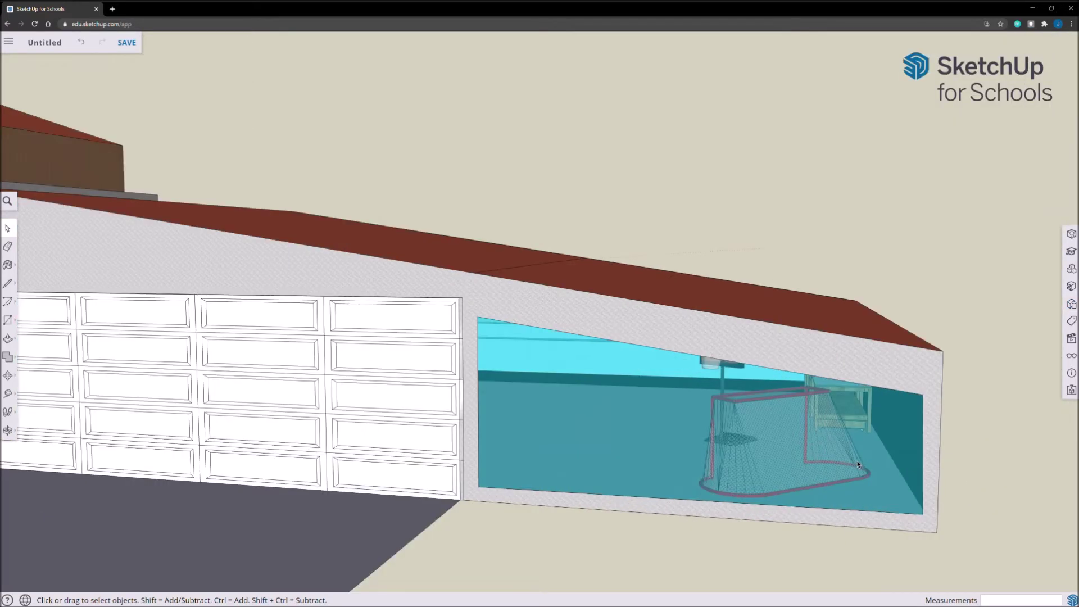
Step: Zoom in and orbit around inside the garage interior
scroll(856, 458, up, 3)
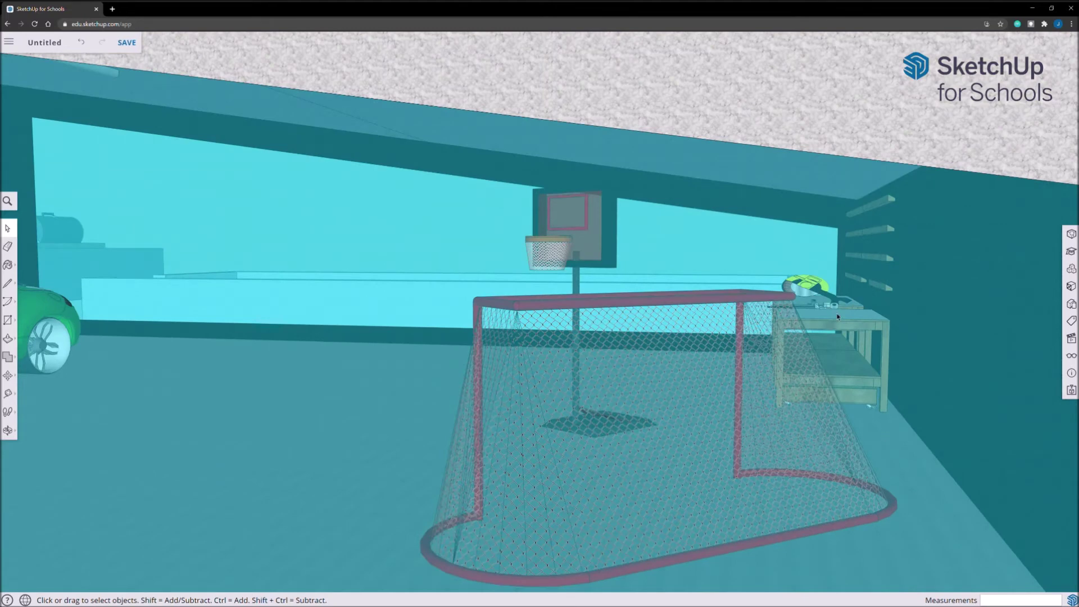
scroll(847, 322, up, 2)
scroll(399, 410, down, 3)
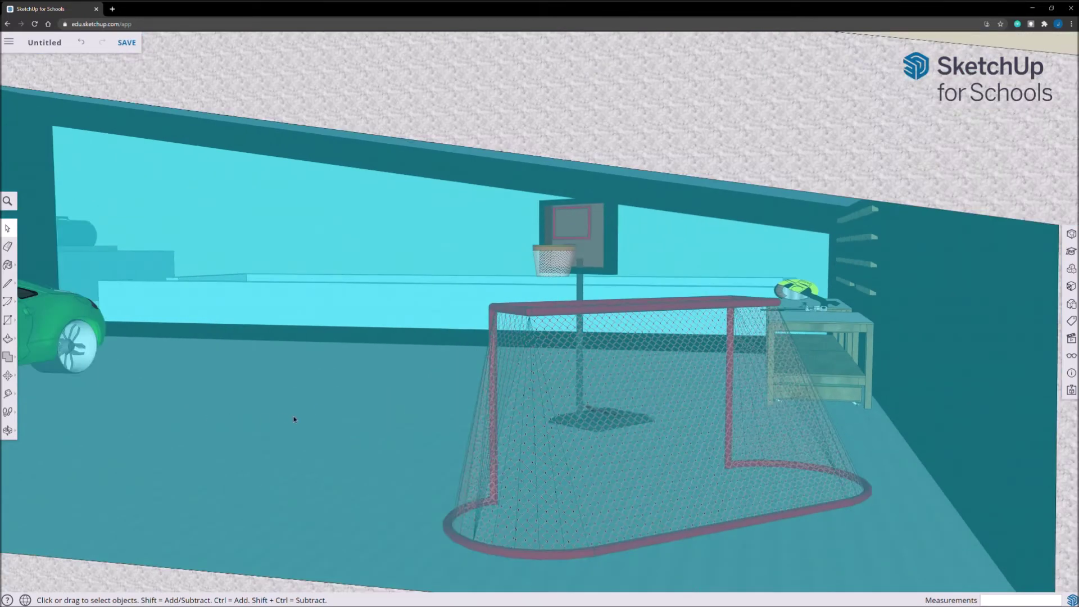
middle_drag(293, 418, 271, 444)
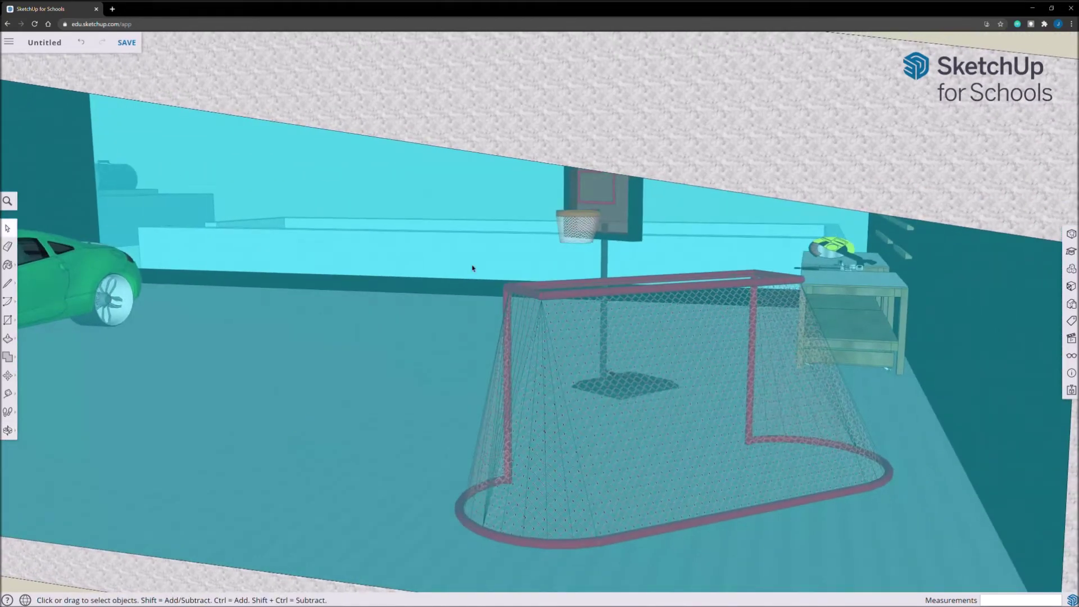
scroll(372, 407, down, 10)
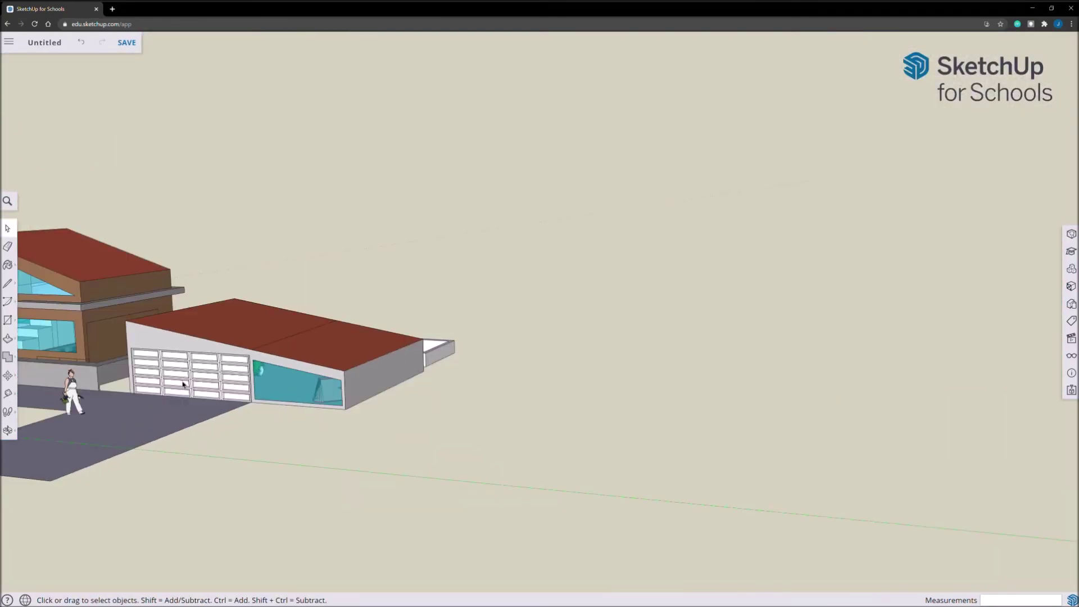
middle_drag(373, 344, 513, 352)
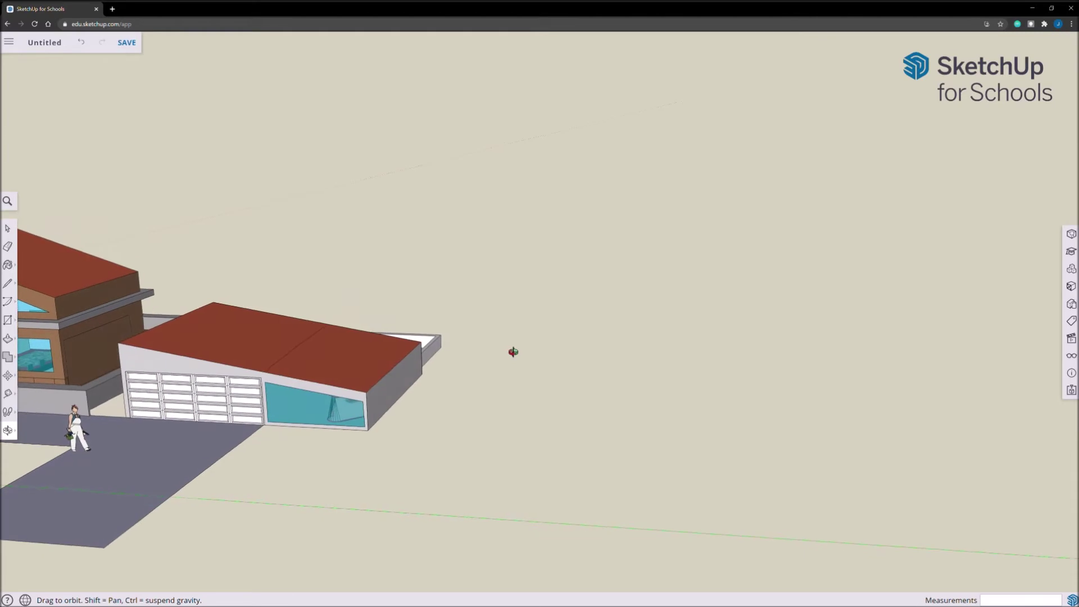
Step: Zoom and orbit through the room to face the kitchen wall
scroll(30, 339, up, 5)
scroll(52, 355, down, 5)
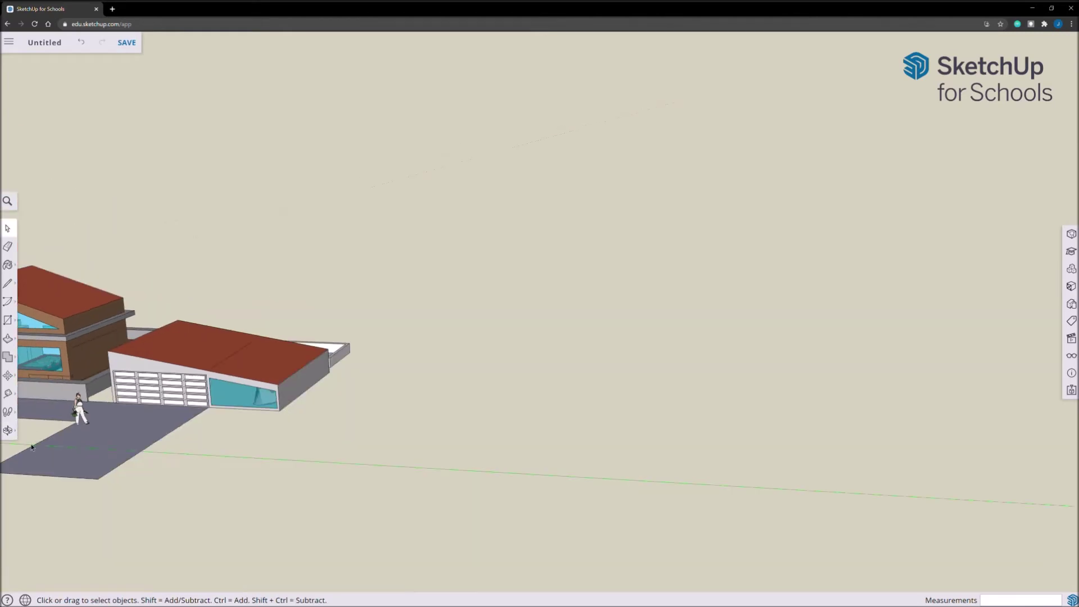
scroll(67, 286, up, 10)
scroll(20, 175, up, 10)
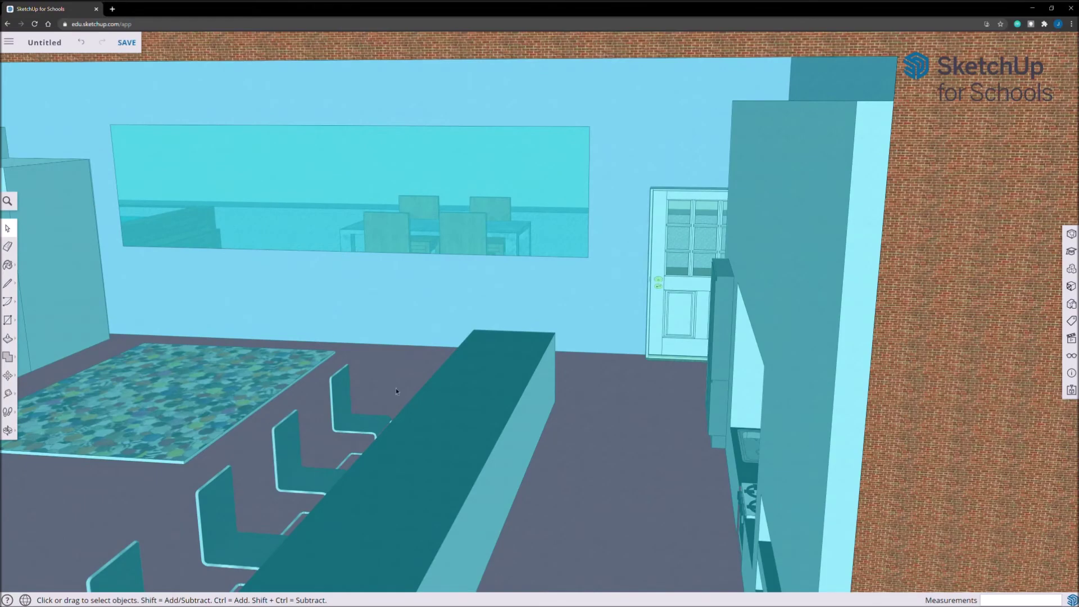
middle_drag(395, 391, 72, 339)
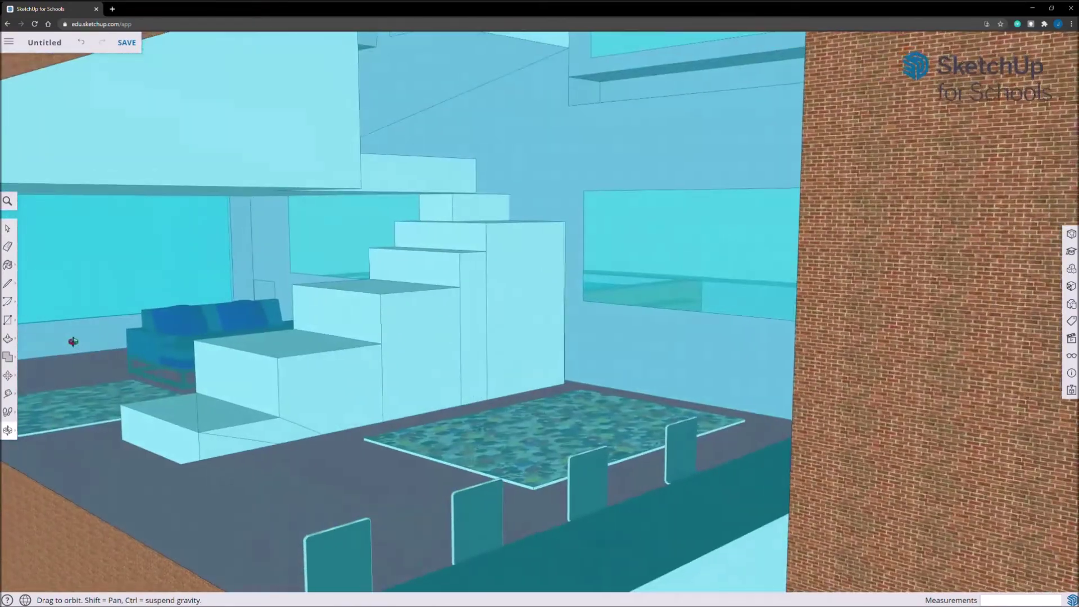
scroll(270, 366, down, 8)
scroll(299, 365, down, 8)
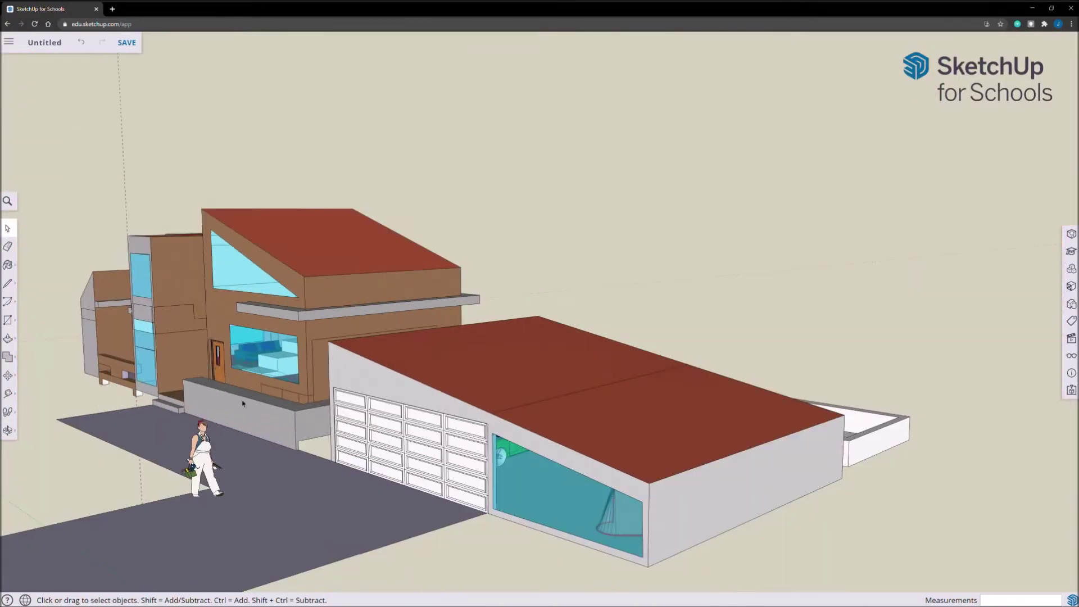
Step: Orbit to a raised front view looking down on the house and garage roofs
middle_drag(299, 365, 421, 447)
scroll(422, 447, up, 6)
middle_drag(493, 420, 422, 452)
drag(421, 452, 416, 593)
middle_drag(416, 593, 438, 524)
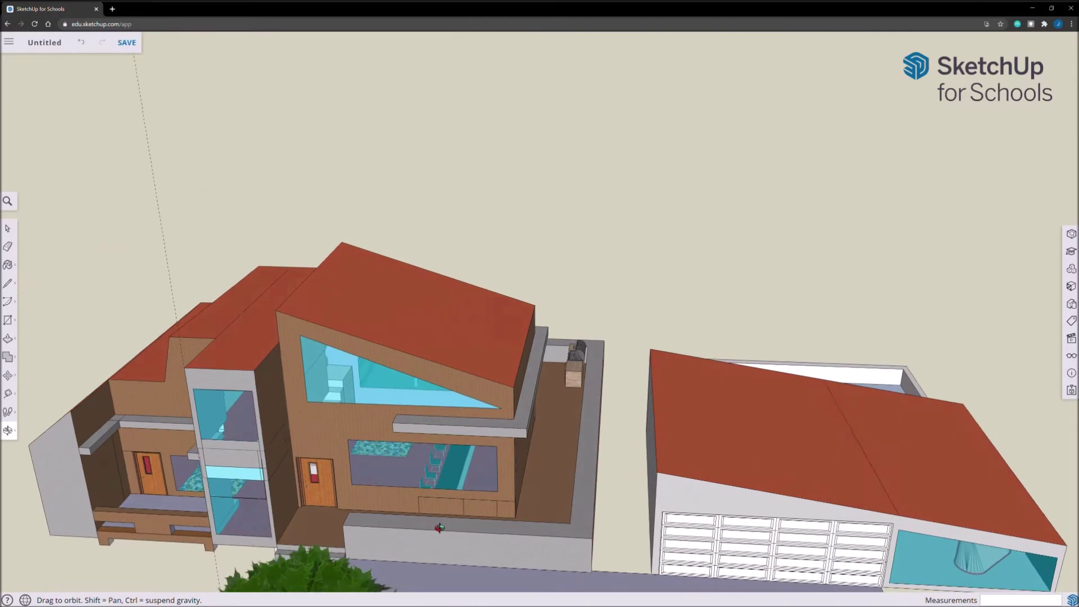
scroll(449, 526, up, 10)
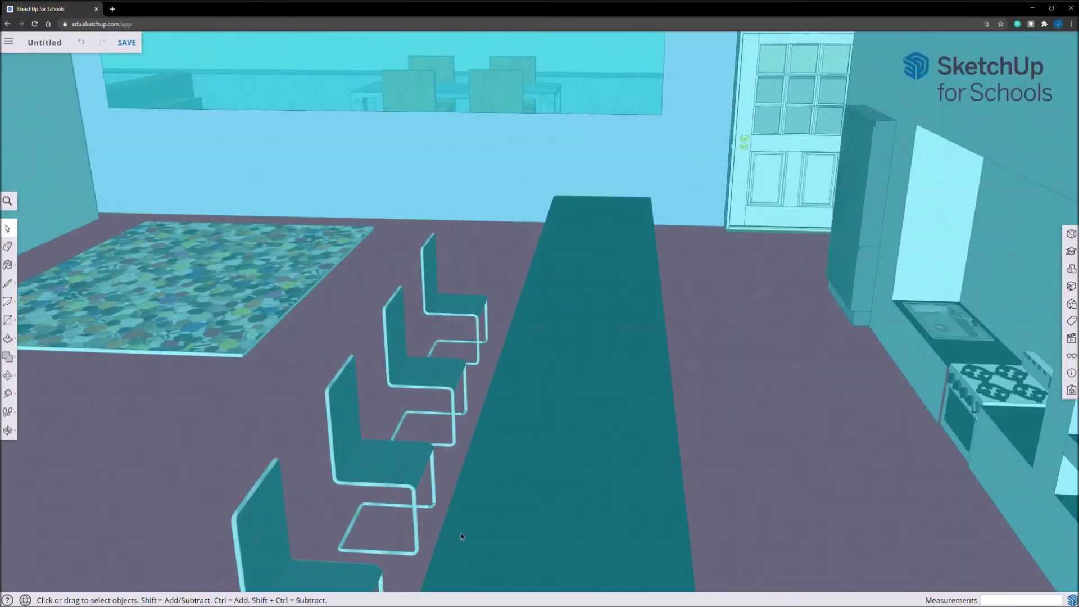
scroll(461, 537, up, 10)
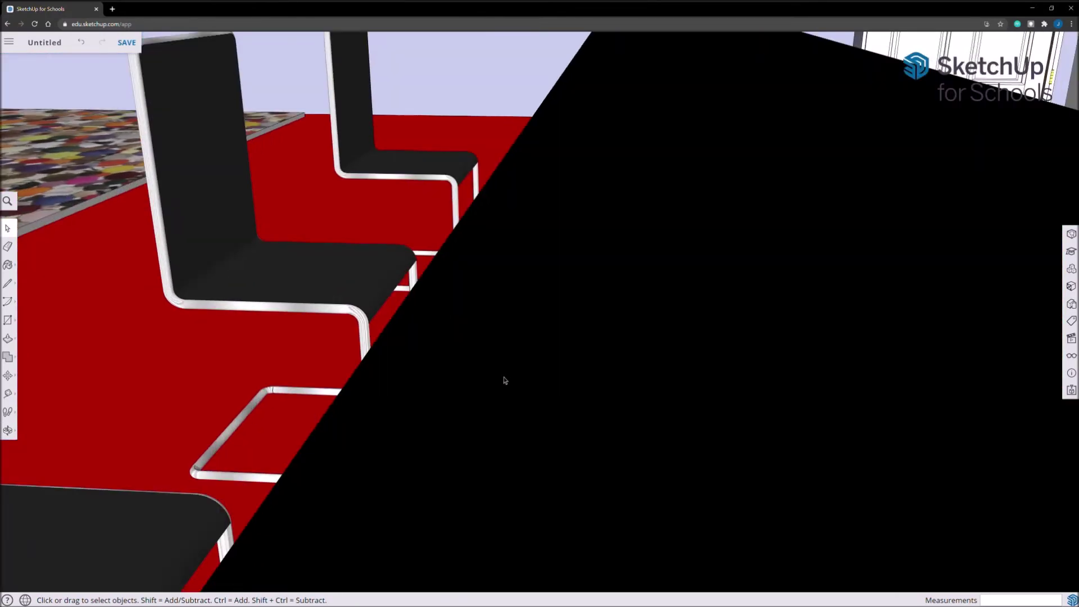
Step: Look steeply across the dining table, then level the view over the cabinet tops
middle_drag(469, 390, 150, 344)
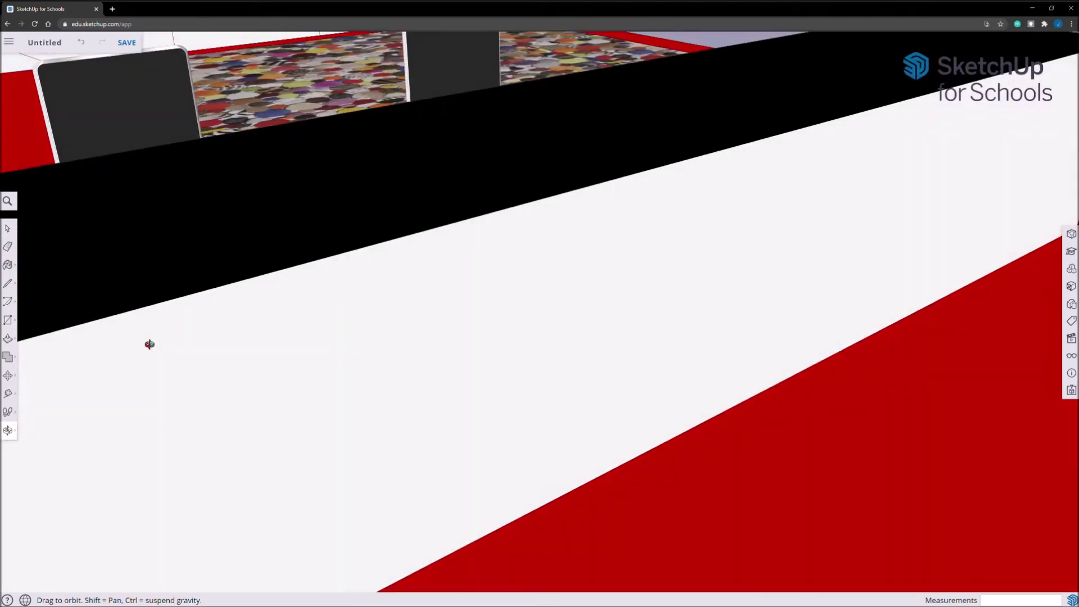
scroll(640, 211, up, 5)
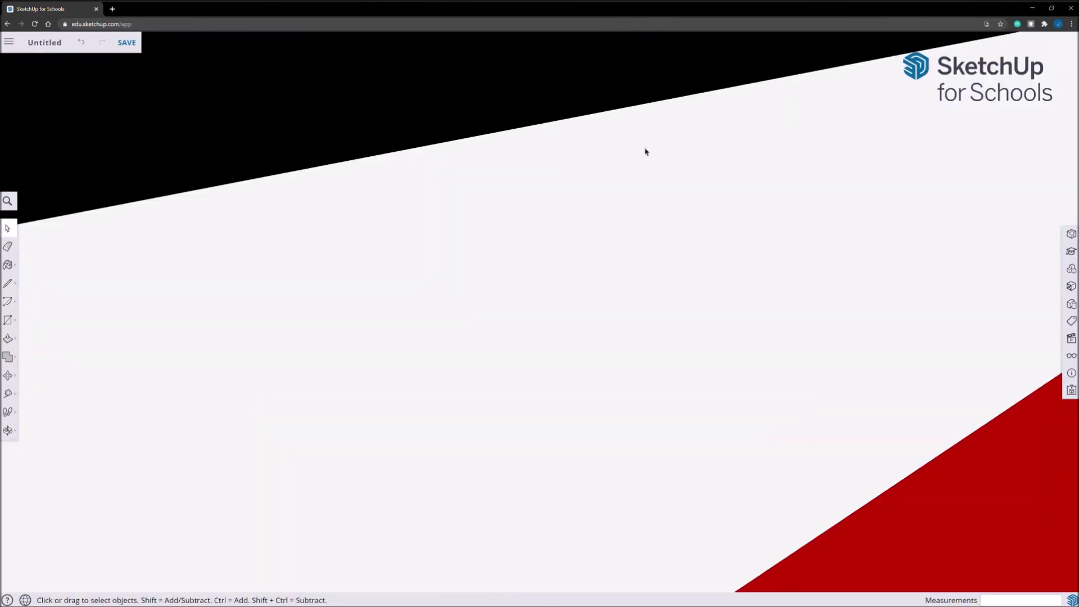
middle_drag(645, 152, 527, 65)
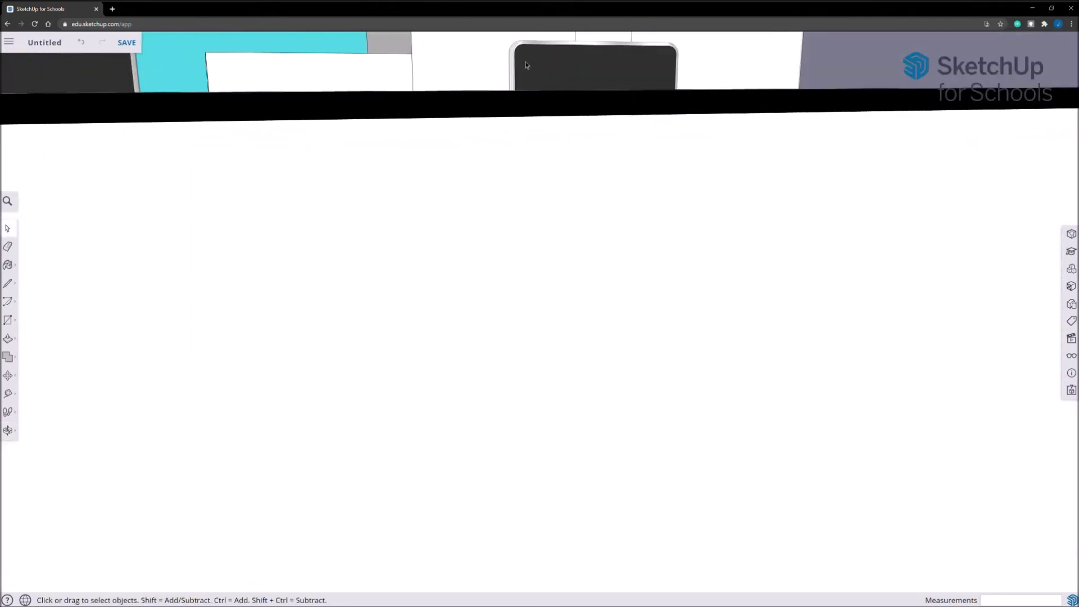
scroll(525, 67, up, 5)
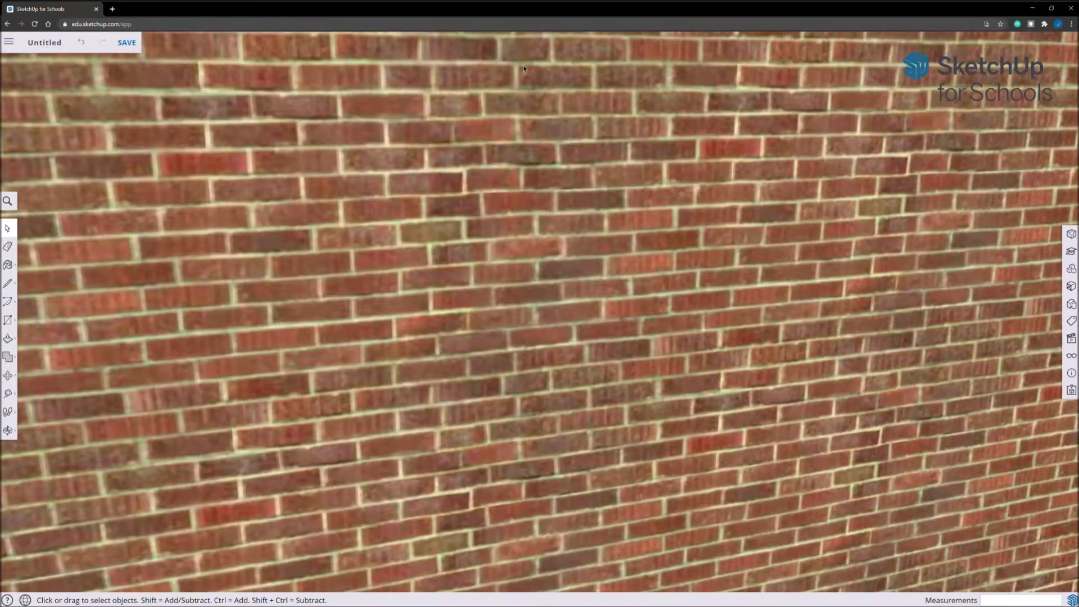
scroll(523, 70, up, 3)
scroll(515, 253, up, 3)
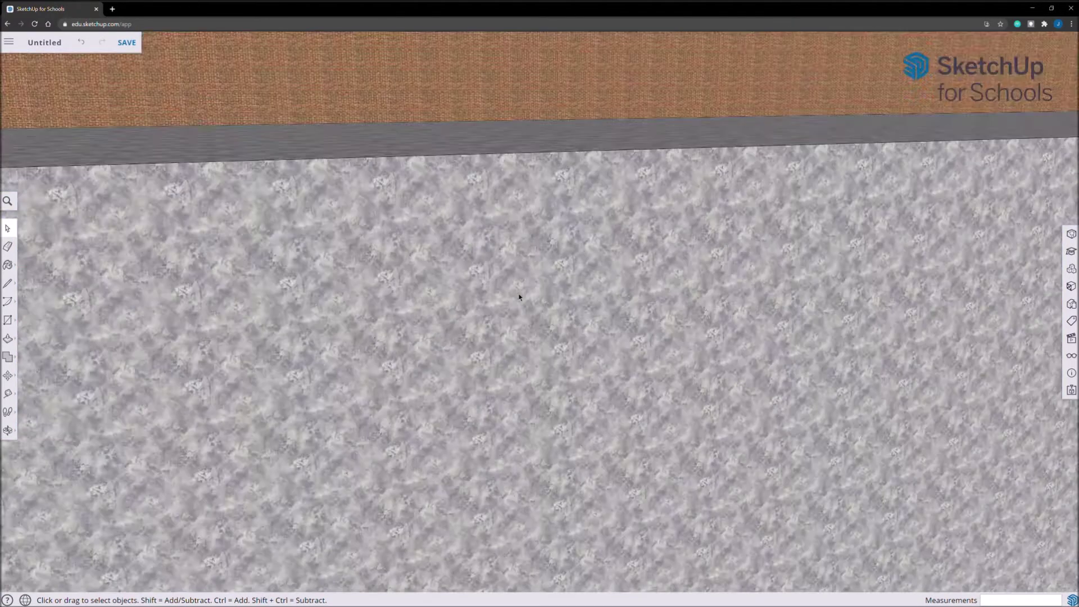
scroll(455, 337, up, 5)
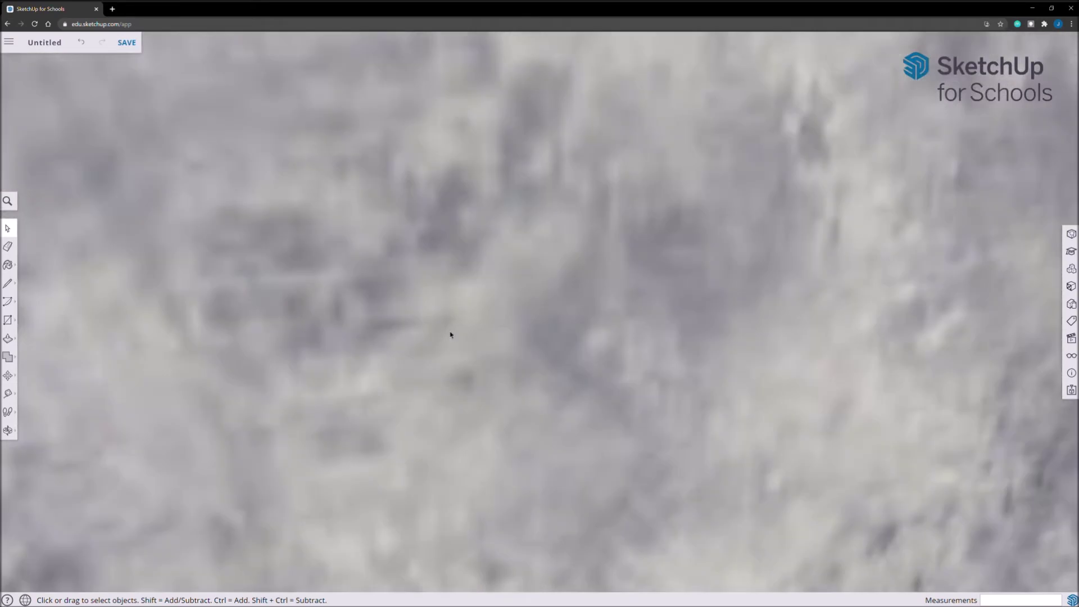
scroll(445, 346, up, 3)
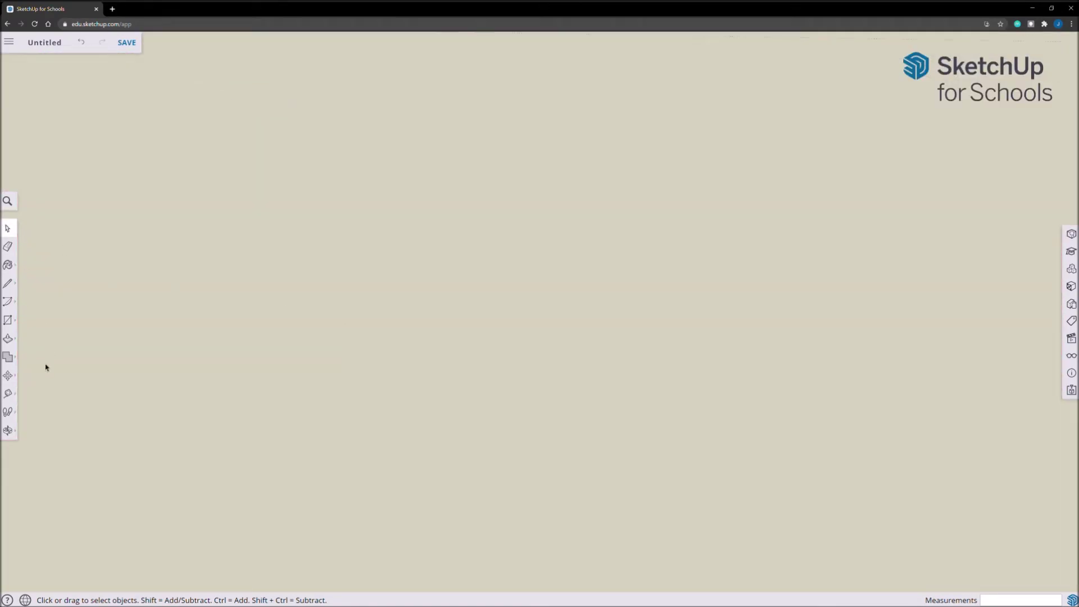
scroll(45, 367, down, 5)
Step: Orbit and zoom back out to a view of the whole house
key(o)
drag(204, 392, 539, 286)
key(space)
scroll(506, 479, down, 5)
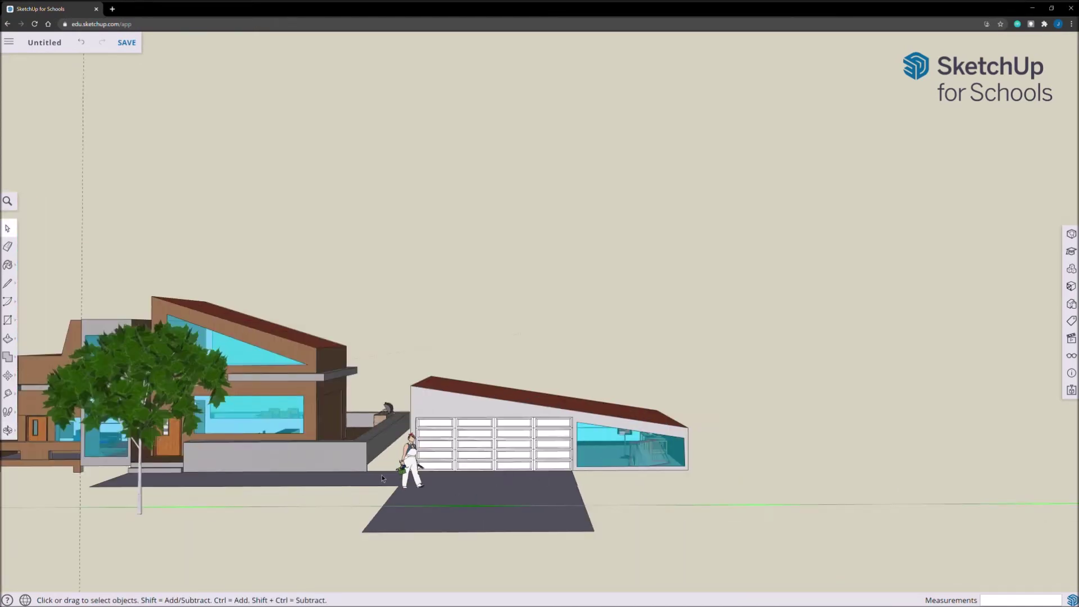
middle_drag(382, 474, 462, 510)
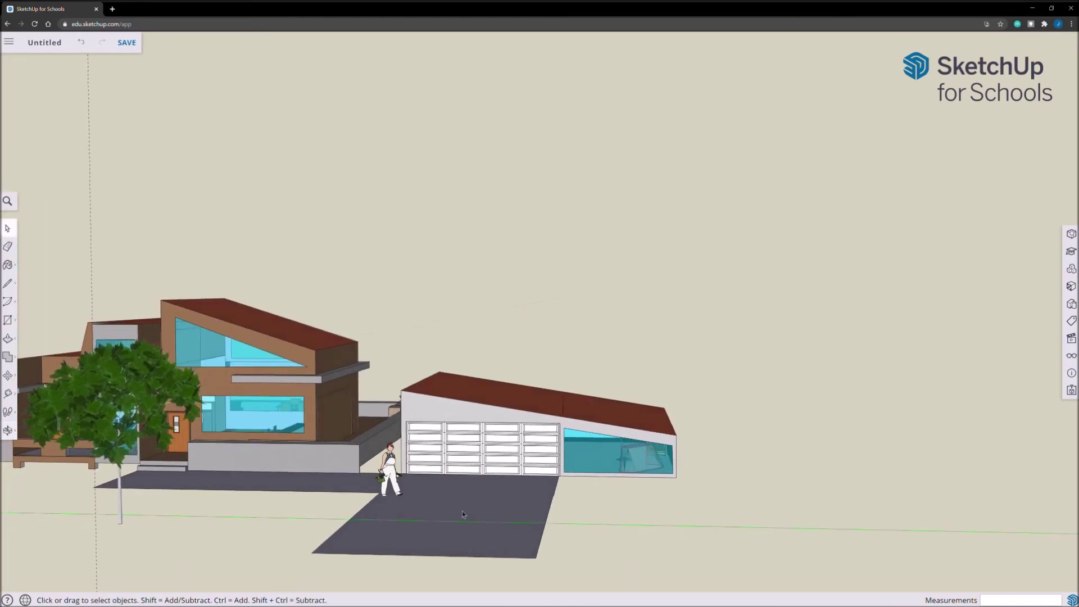
click(1072, 305)
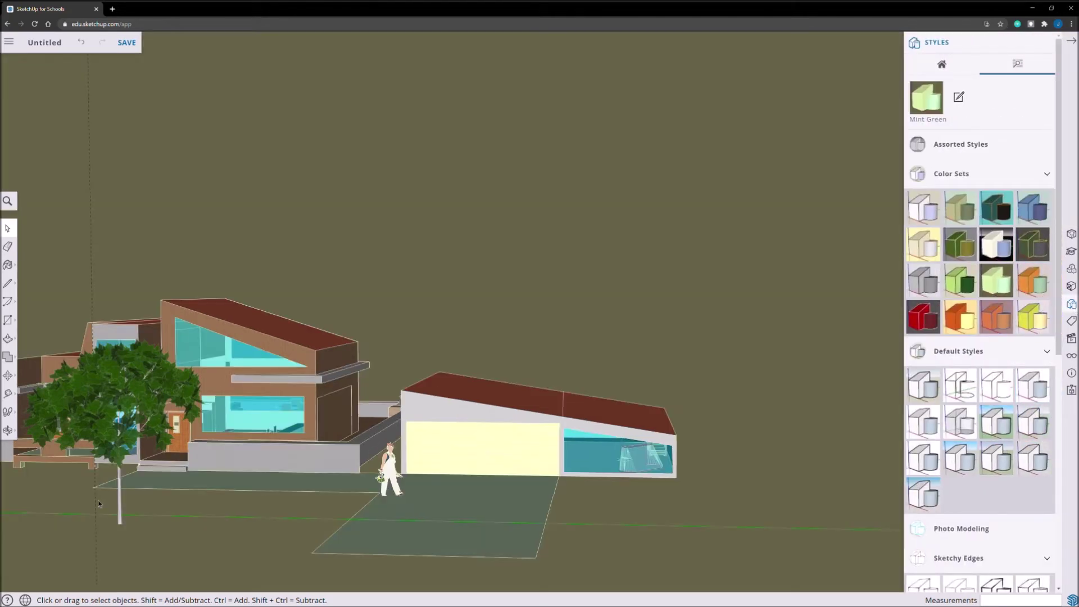
Step: Apply the Sandstone and Blue style, then a grey hand-drawn sketchy-edges style
middle_drag(102, 504, 439, 449)
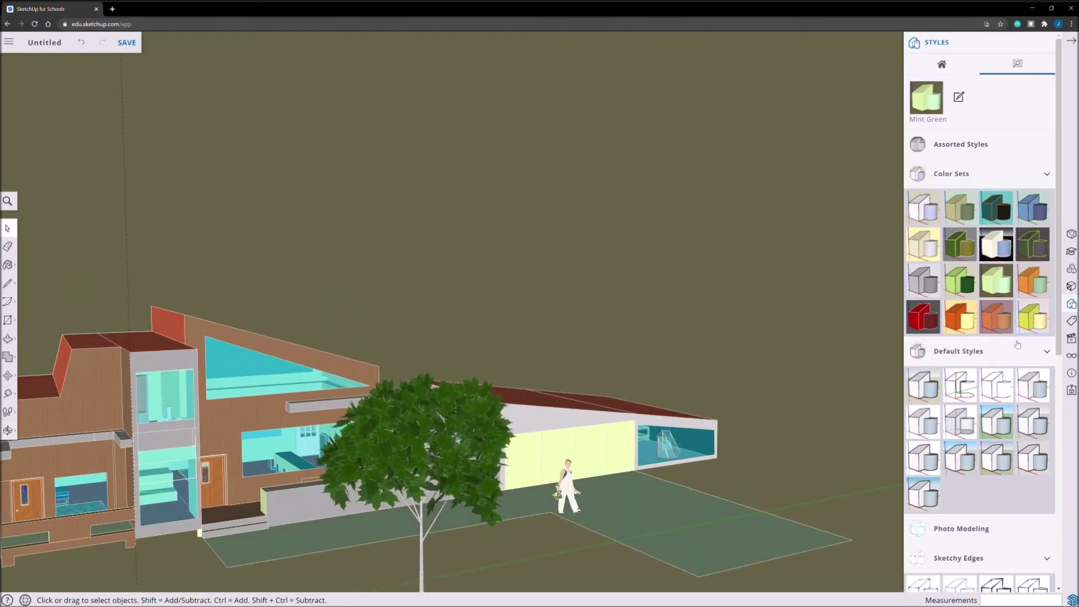
click(996, 317)
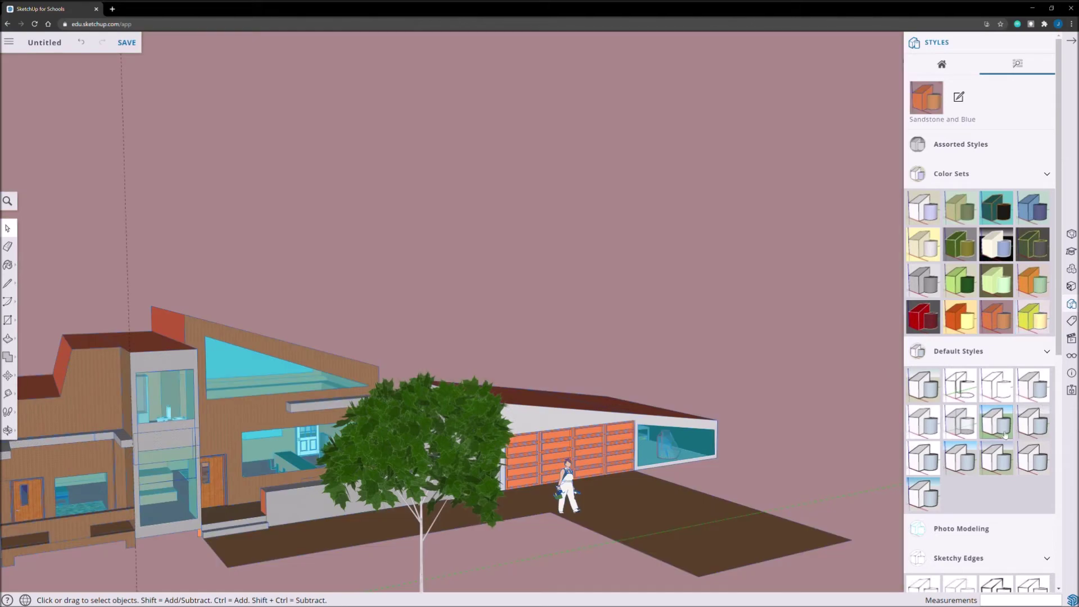
scroll(991, 320, down, 3)
scroll(979, 416, down, 3)
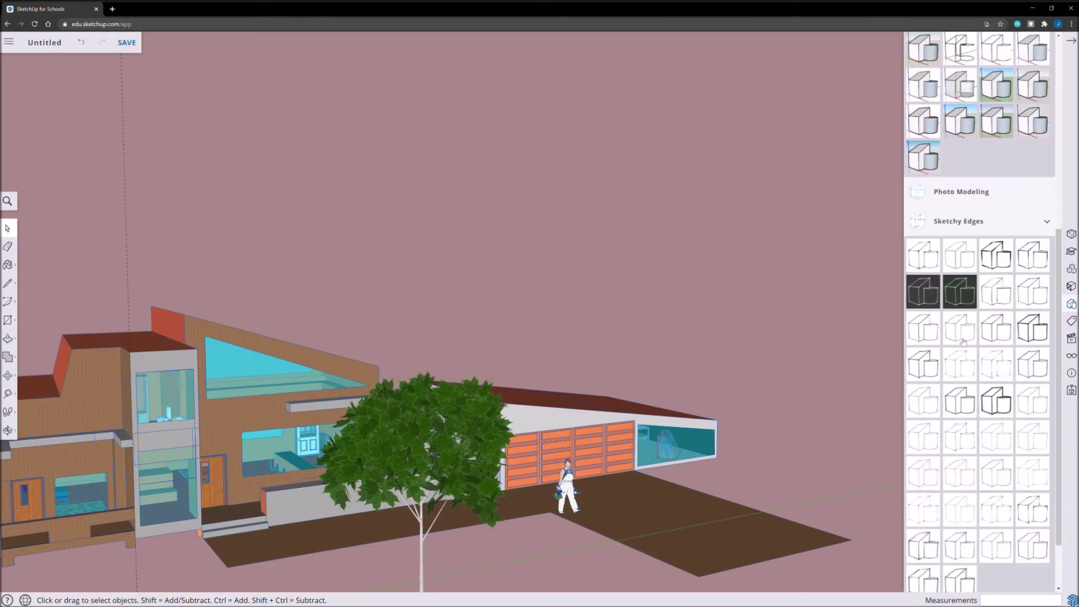
click(971, 447)
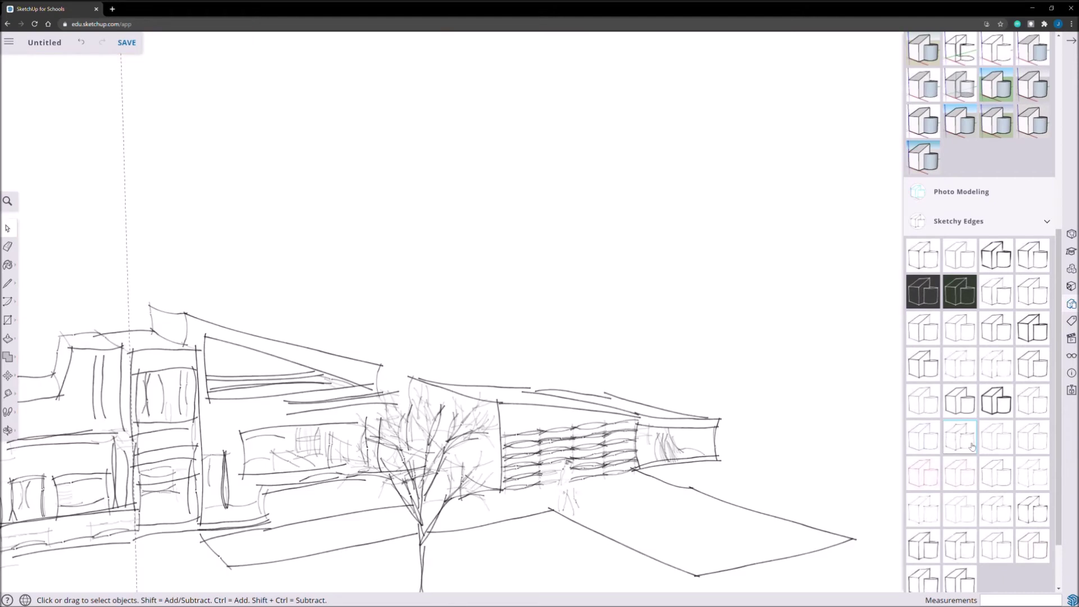
Step: Apply the blue pen Sketchy Edges style and reveal the Style Builder Competition Winners styles
click(926, 439)
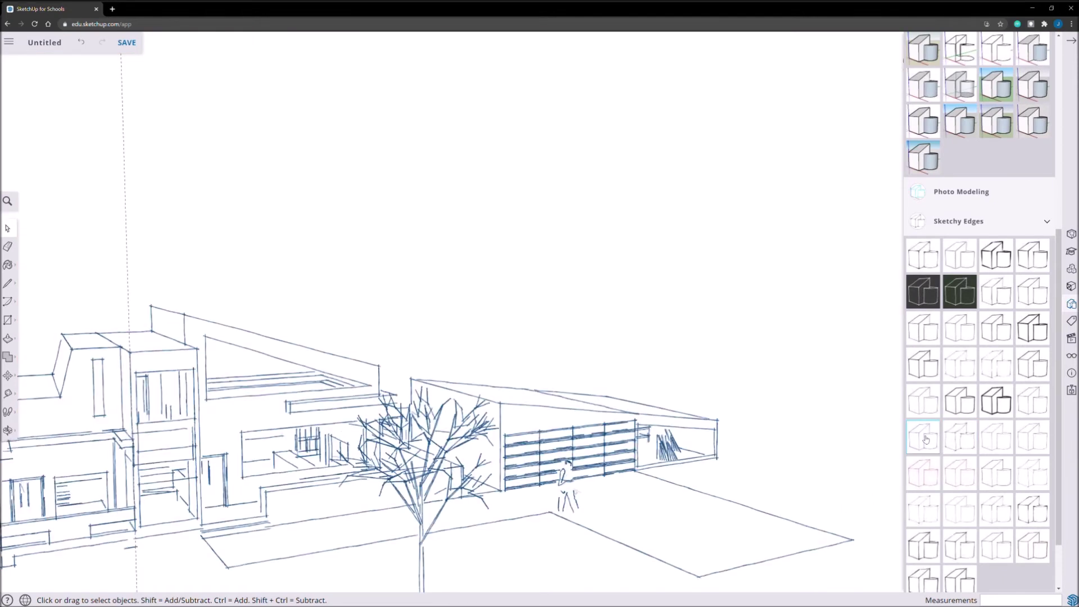
mouse_move(549, 487)
middle_down()
mouse_move(498, 497)
mouse_move(416, 483)
mouse_move(443, 478)
middle_up()
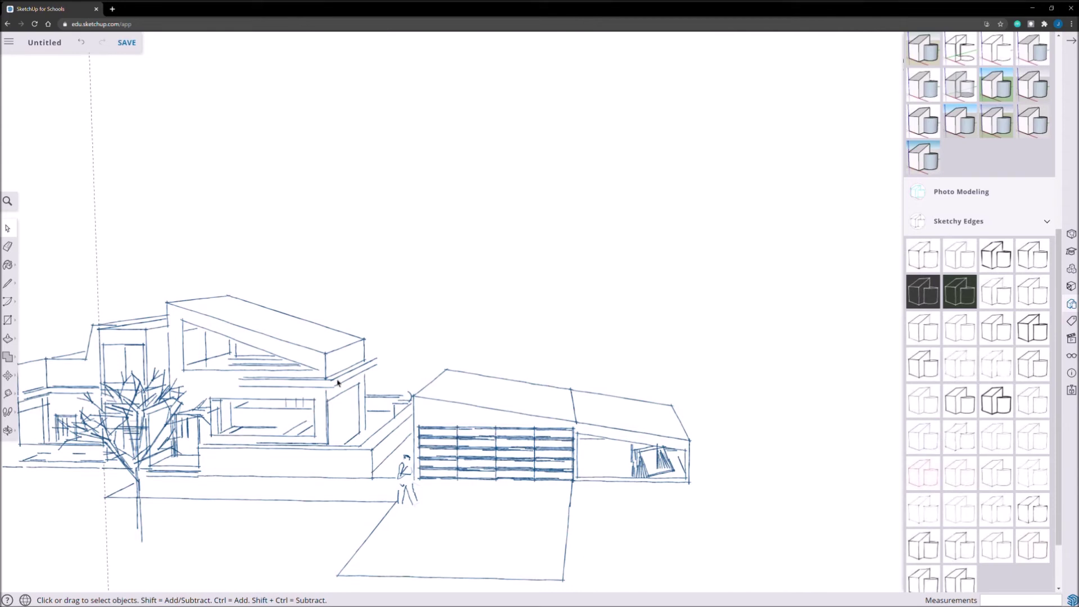
scroll(998, 505, down, 2)
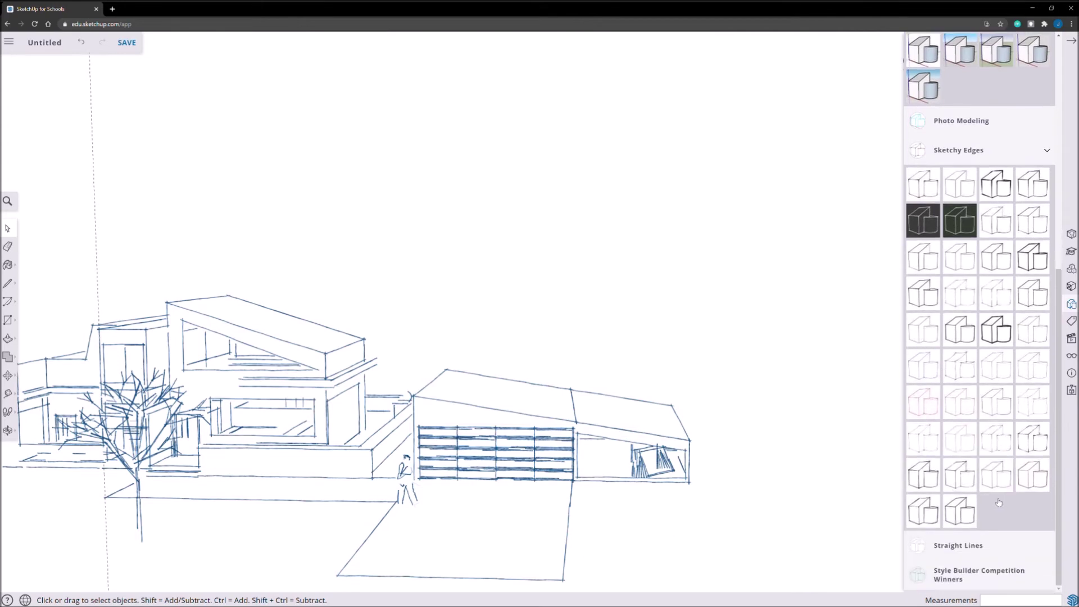
click(987, 576)
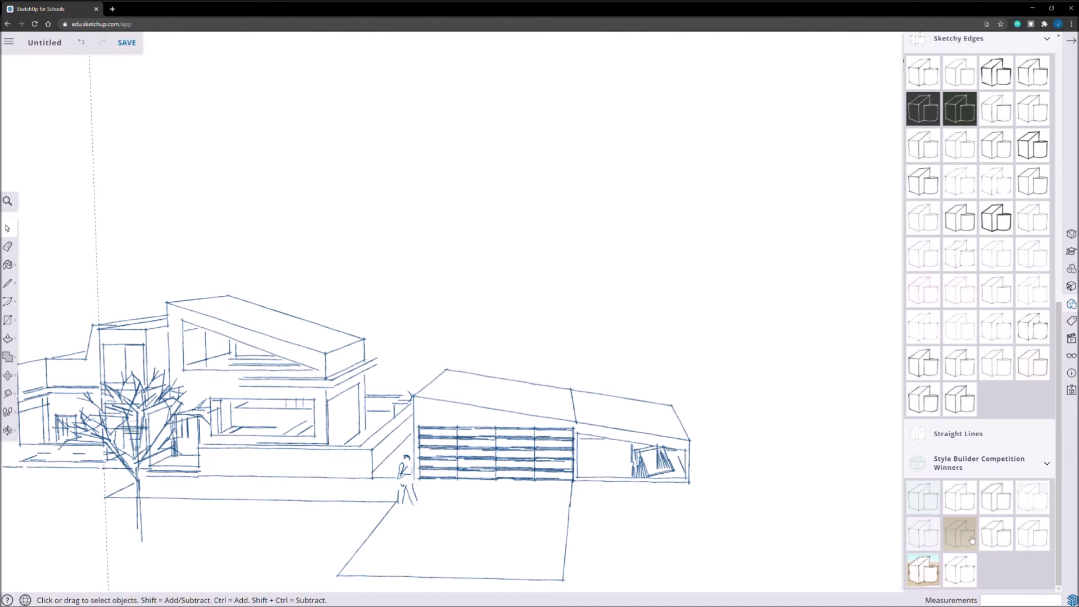
Step: Try beige paper pencil, sky-blue sketchy, plain white and hand-drawn pencil styles
click(962, 538)
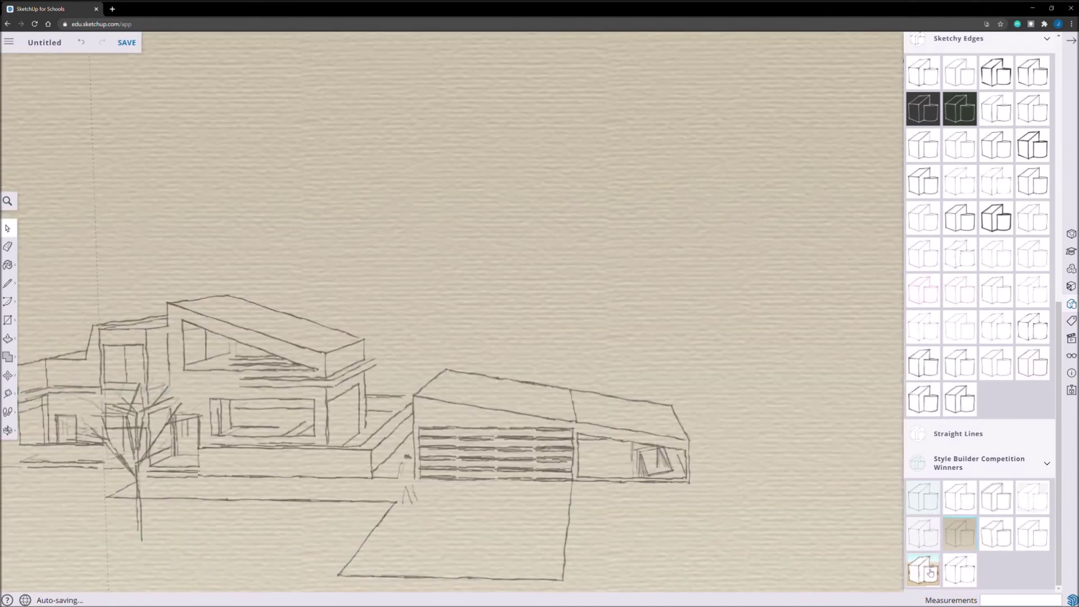
click(999, 506)
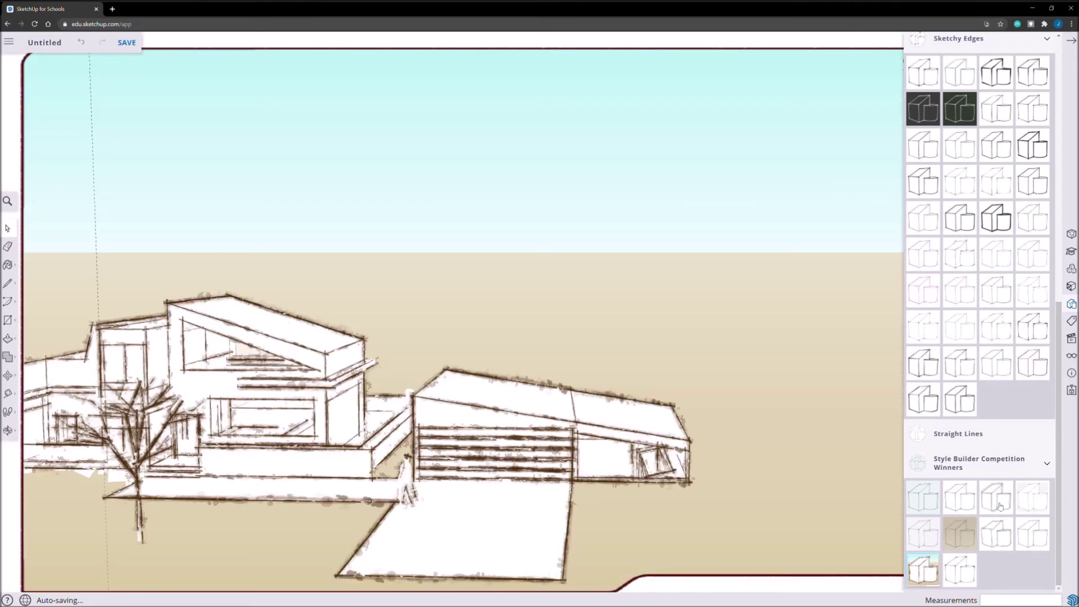
click(962, 501)
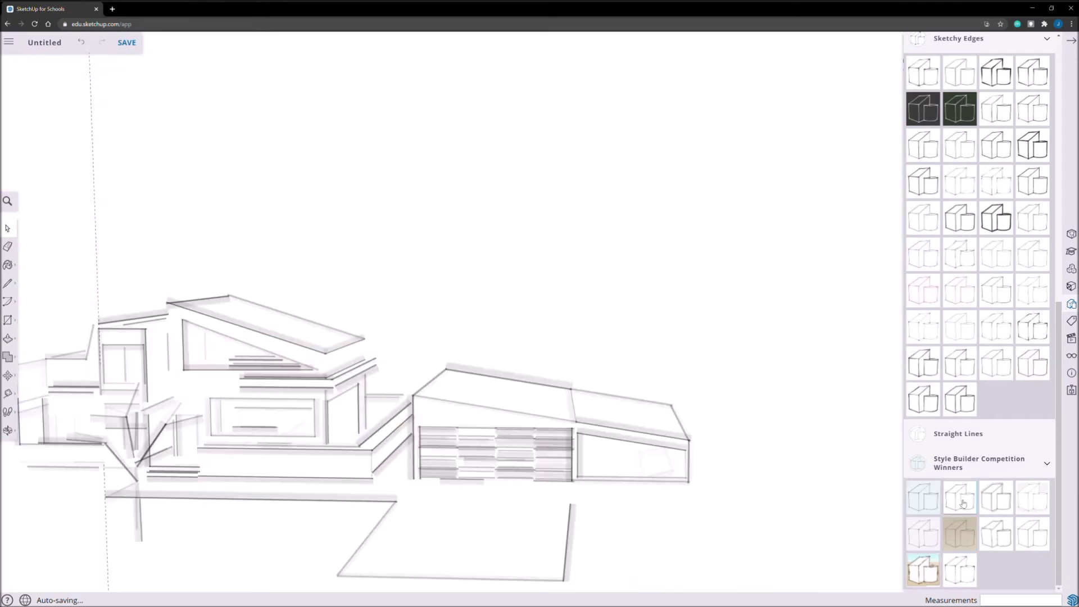
click(923, 502)
scroll(974, 296, up, 5)
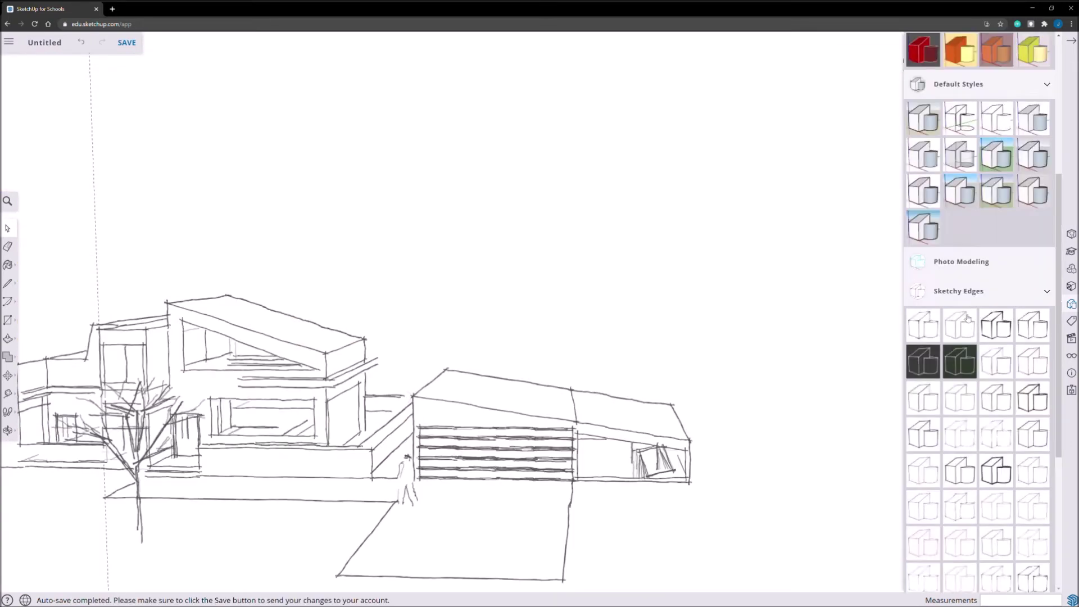
Step: Preview Photo Modeling styles, then black pencil, chalkboard, and finally the plain Wireframe style
click(968, 349)
click(984, 268)
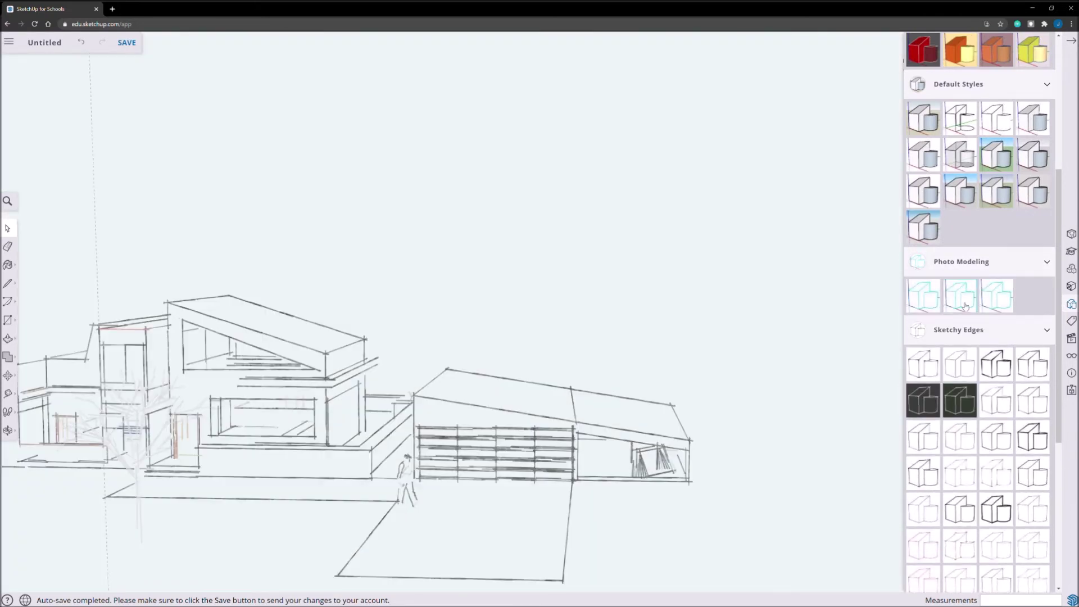
click(967, 305)
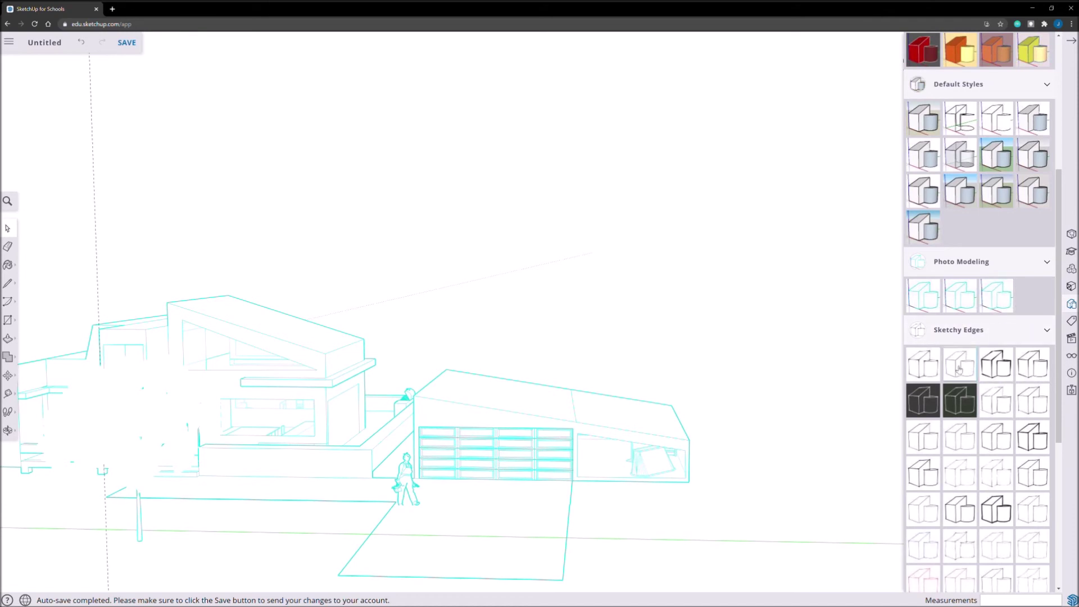
click(959, 370)
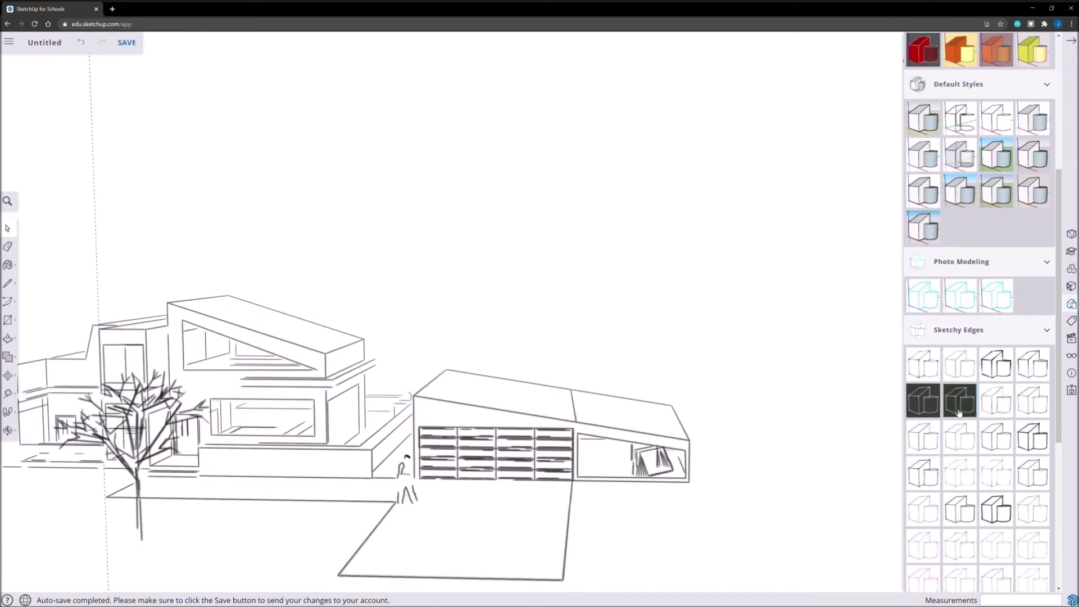
click(959, 413)
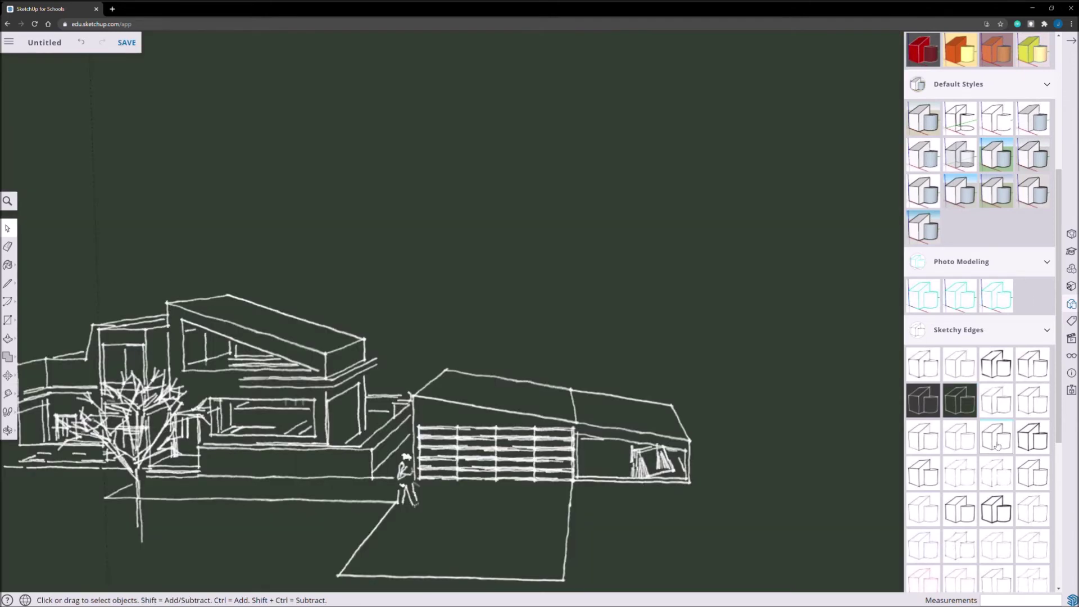
click(969, 124)
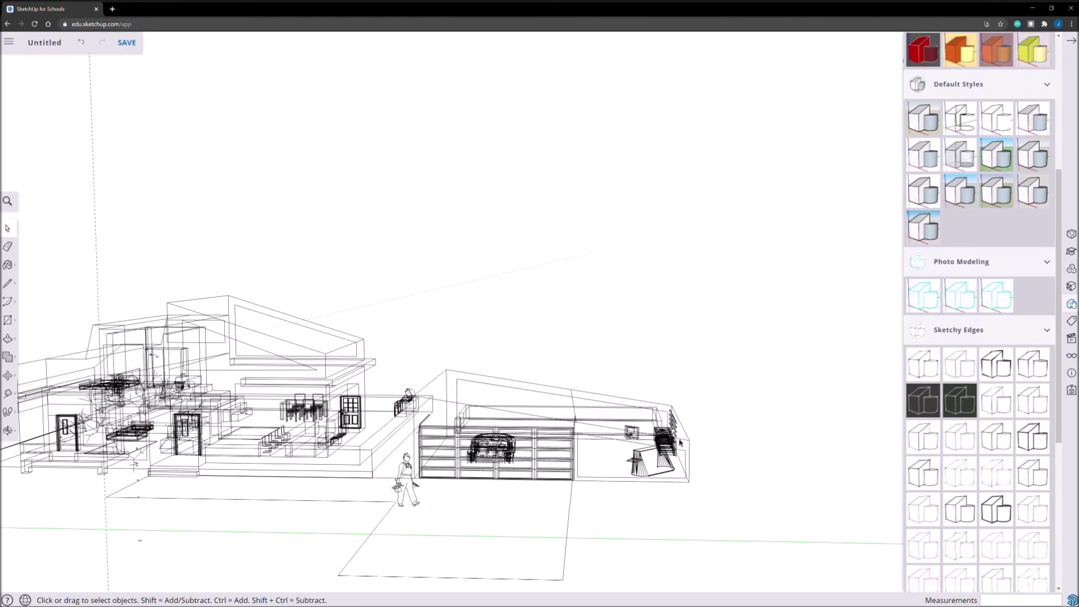
scroll(61, 413, up, 5)
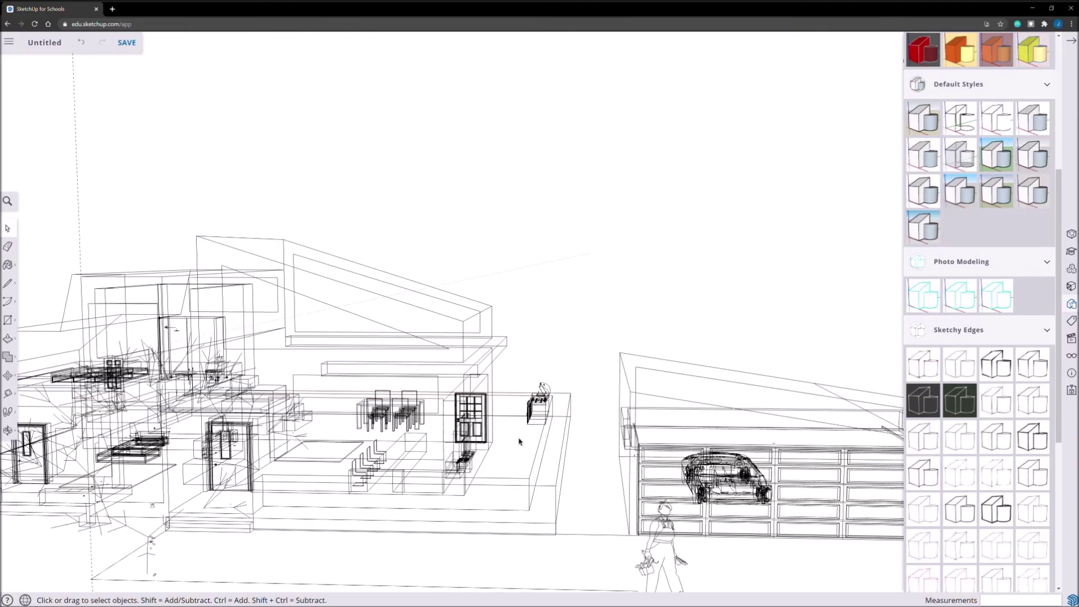
middle_drag(519, 441, 605, 530)
scroll(464, 560, up, 3)
scroll(464, 560, up, 2)
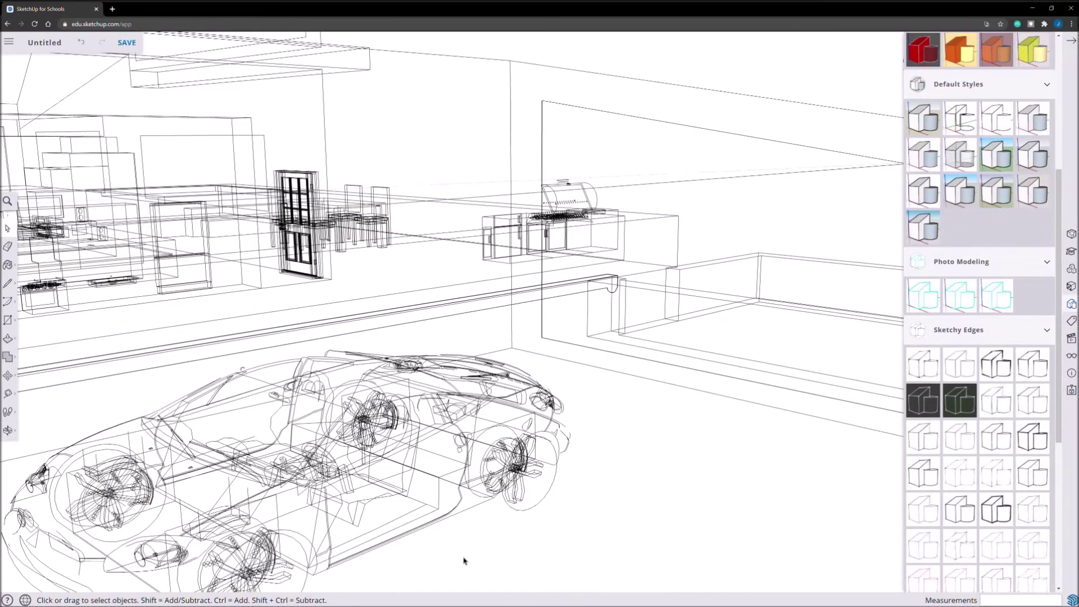
scroll(464, 560, down, 5)
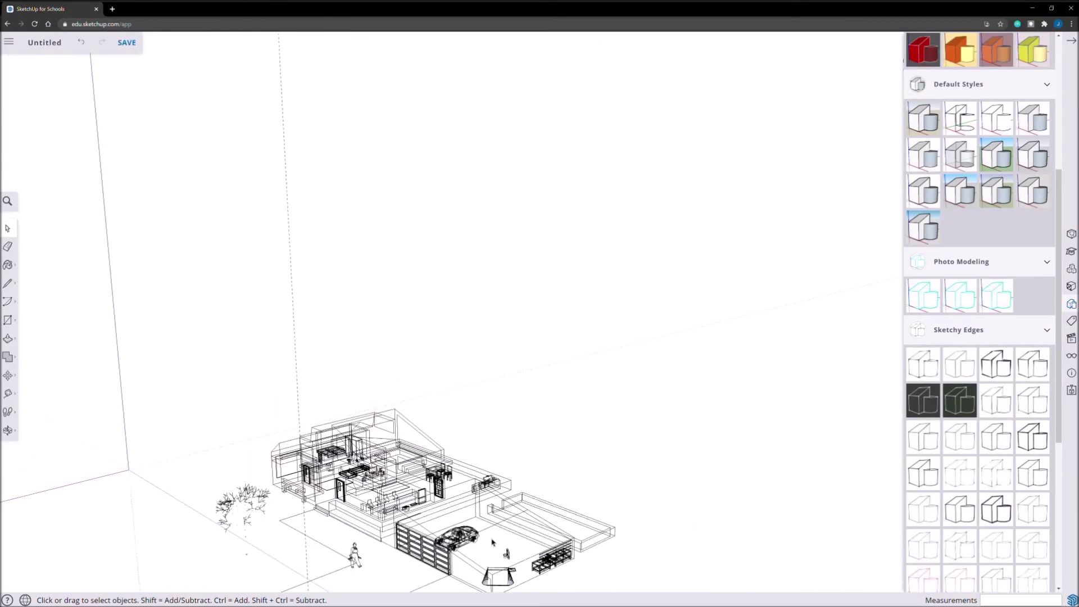
middle_drag(464, 560, 523, 583)
scroll(523, 583, up, 5)
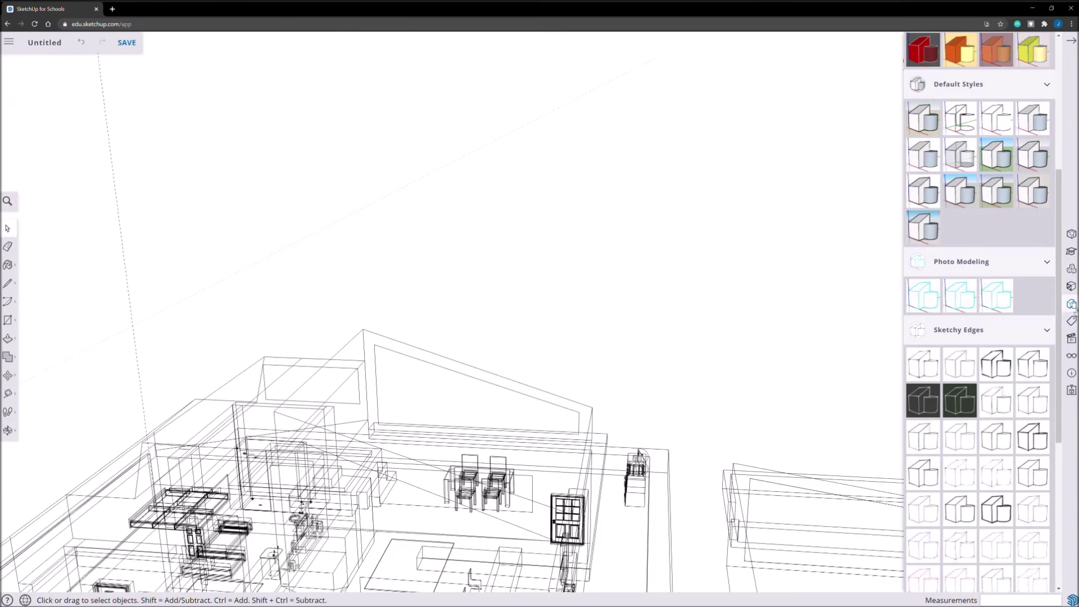
scroll(1040, 225, up, 5)
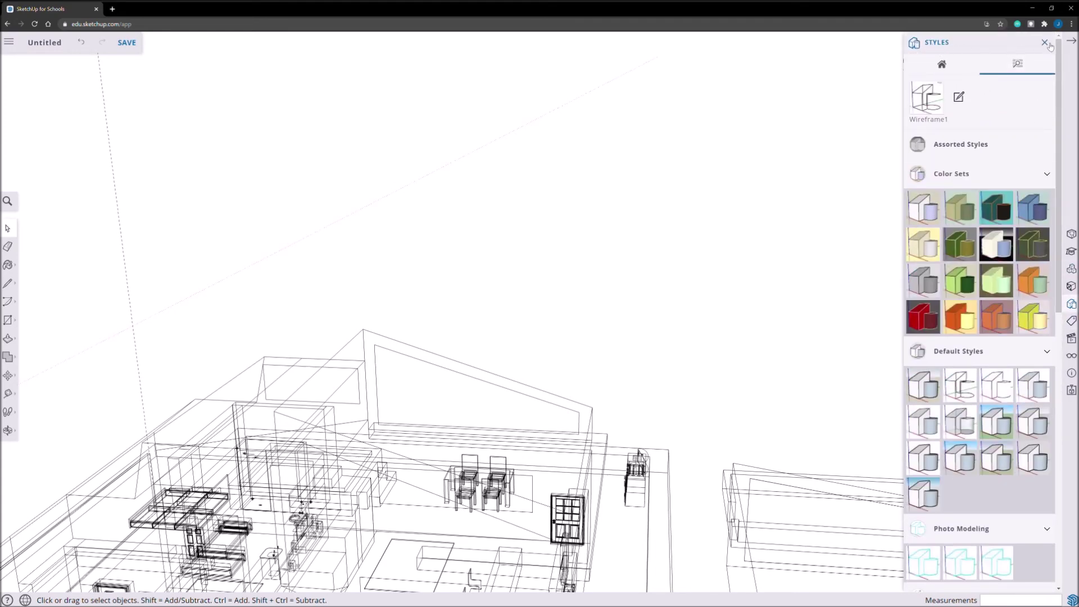
Step: Close the Styles panel and orbit and zoom out to a low side view of the coloured house
click(1044, 43)
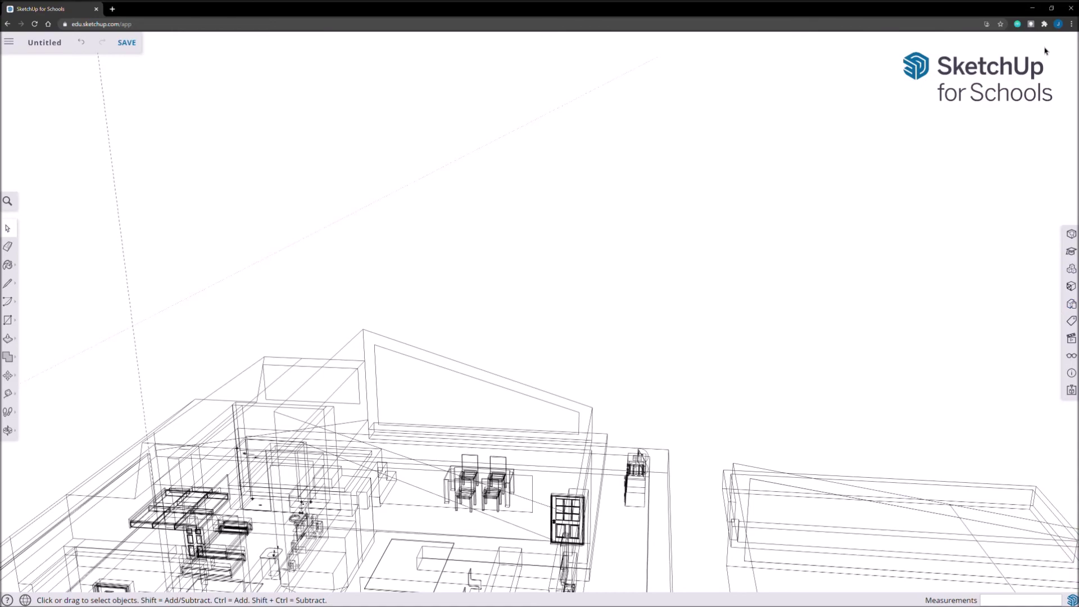
middle_drag(629, 442, 578, 298)
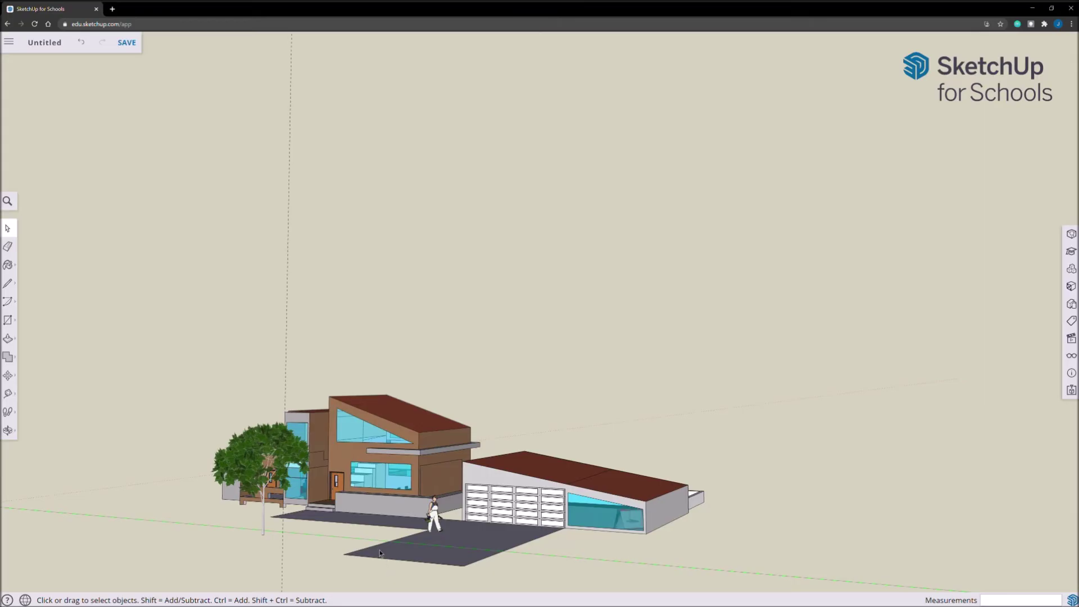
scroll(385, 554, down, 3)
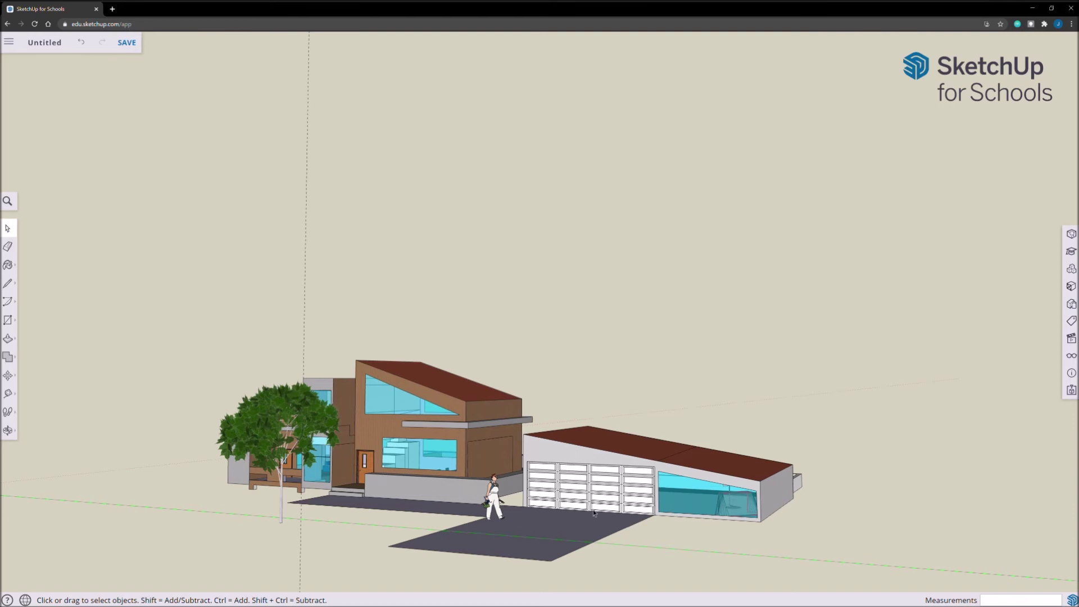
click(19, 50)
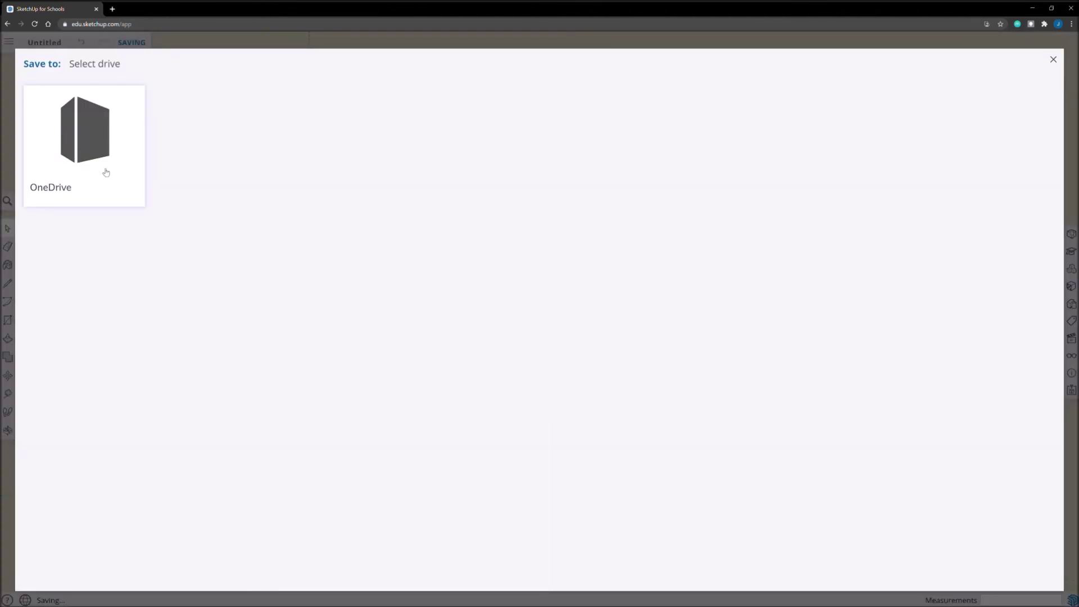
Step: Browse the export formats, then download the house as a .skp file in version 2021
click(1052, 59)
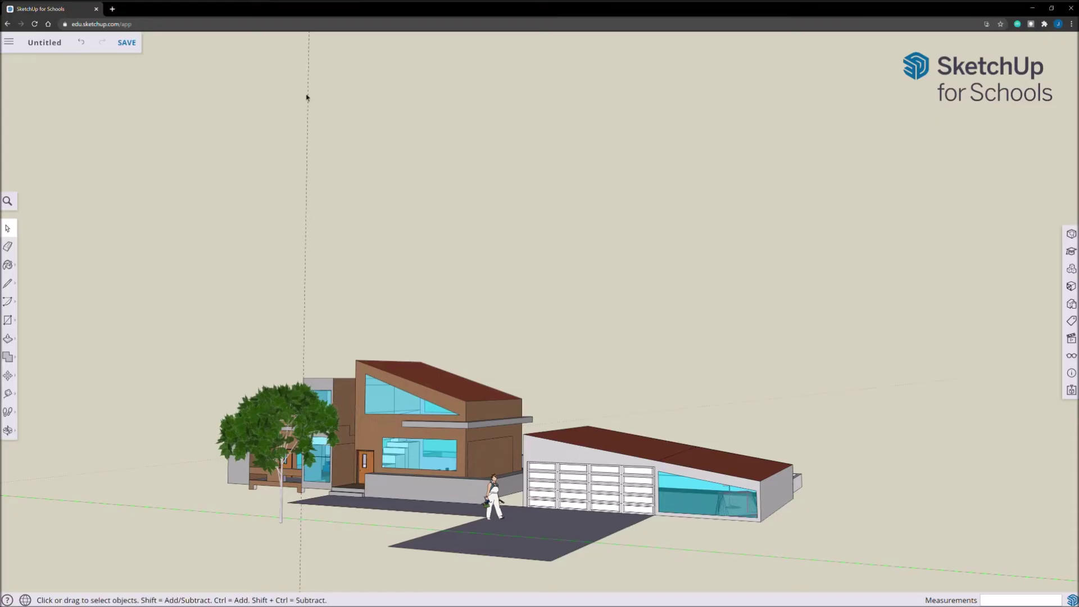
click(9, 45)
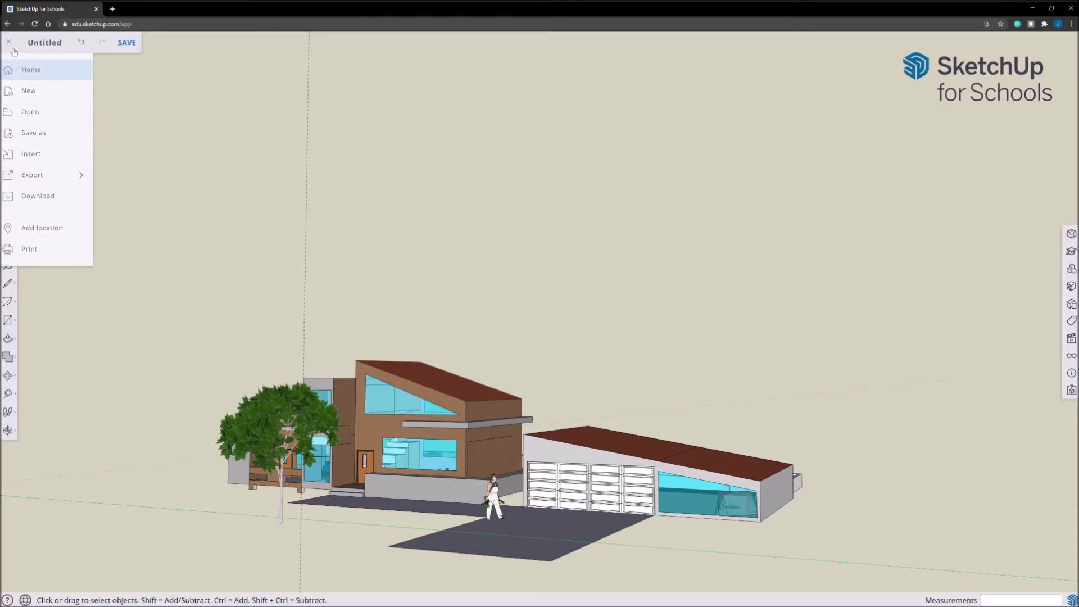
click(15, 48)
click(16, 50)
click(42, 183)
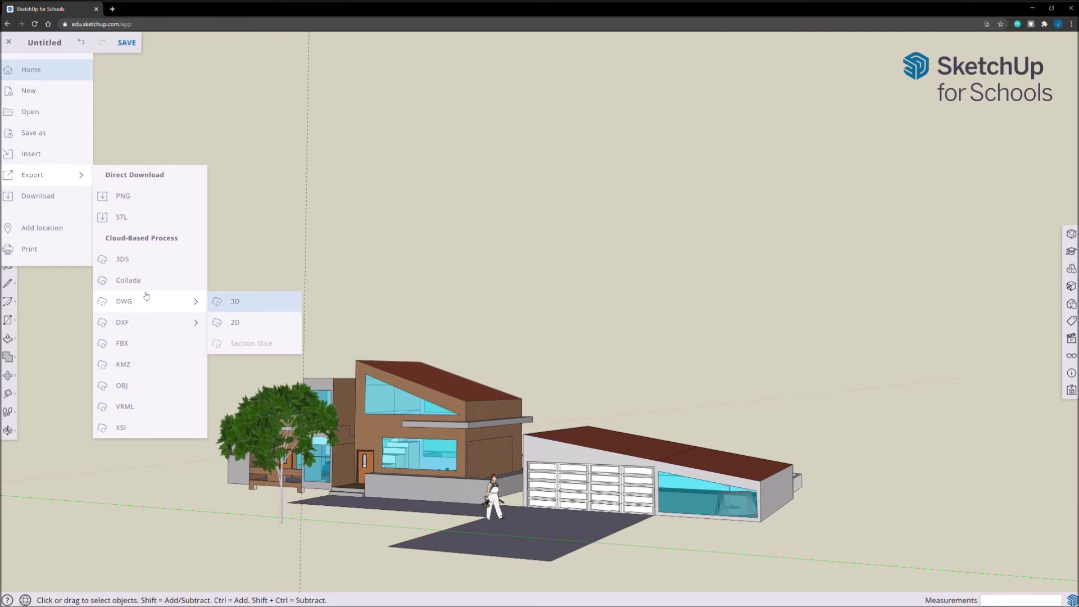
click(50, 195)
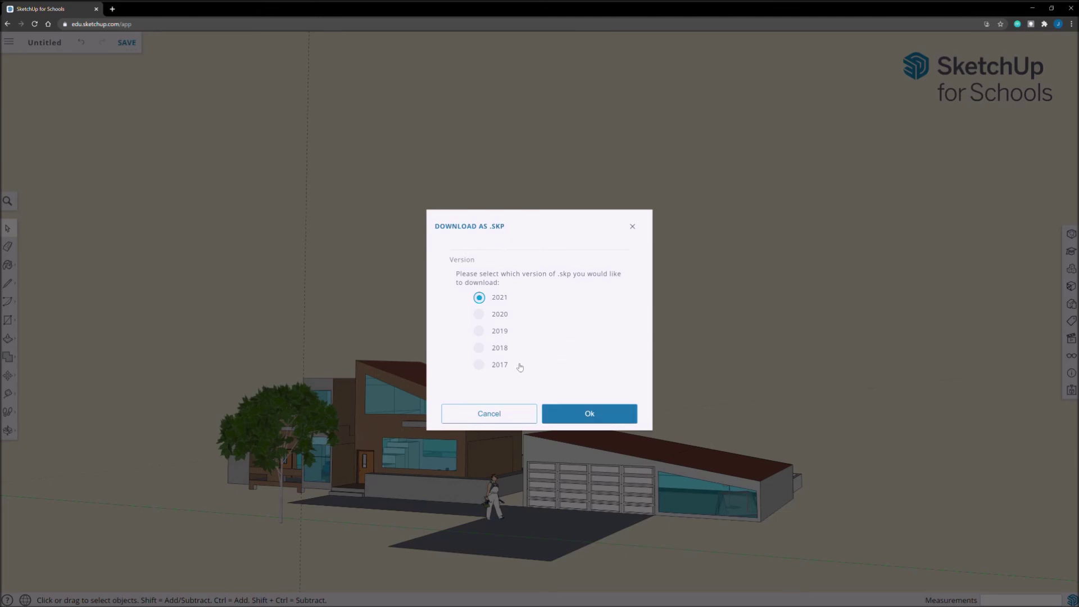
click(632, 226)
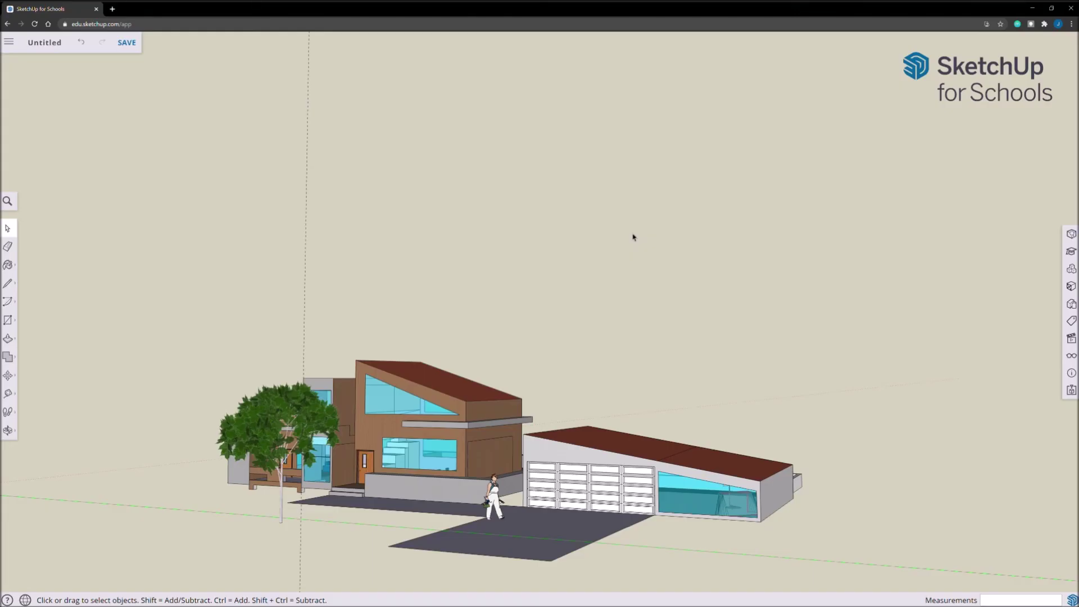
click(8, 41)
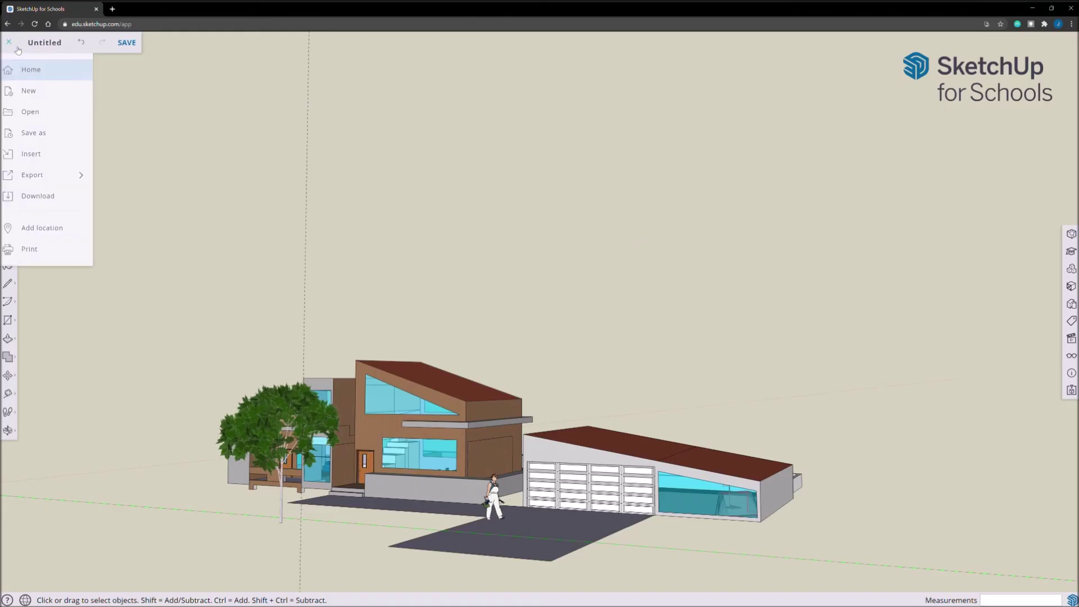
click(30, 112)
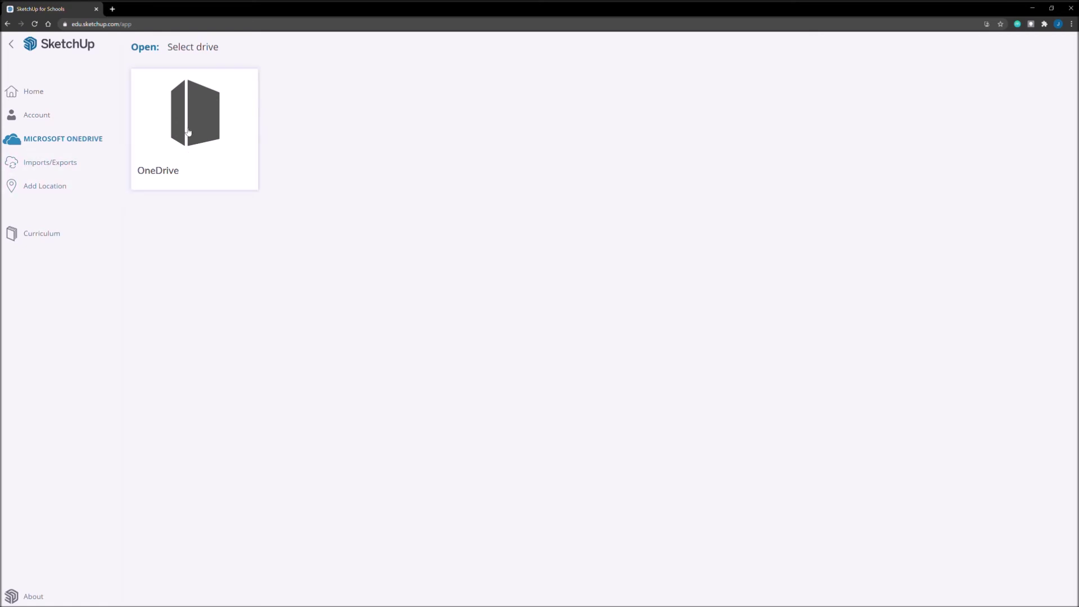
click(16, 51)
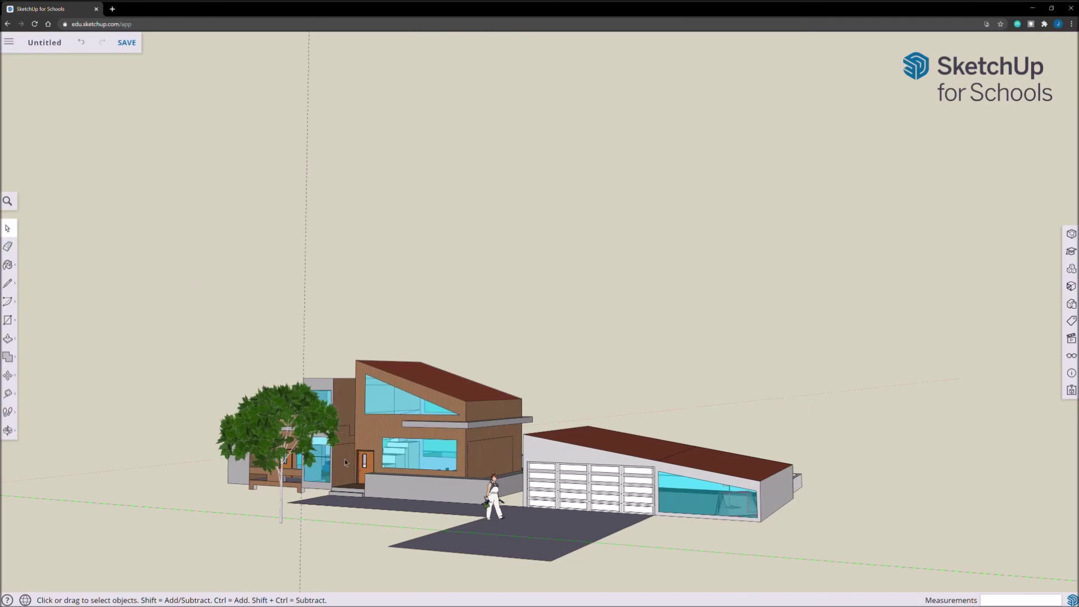
key(ctrl+s)
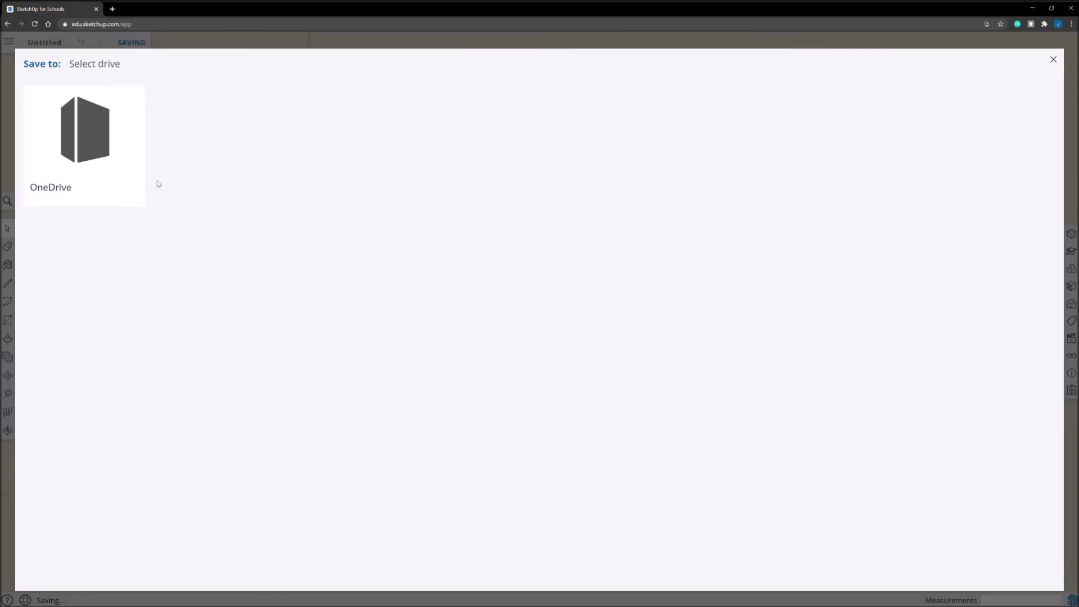
click(1053, 60)
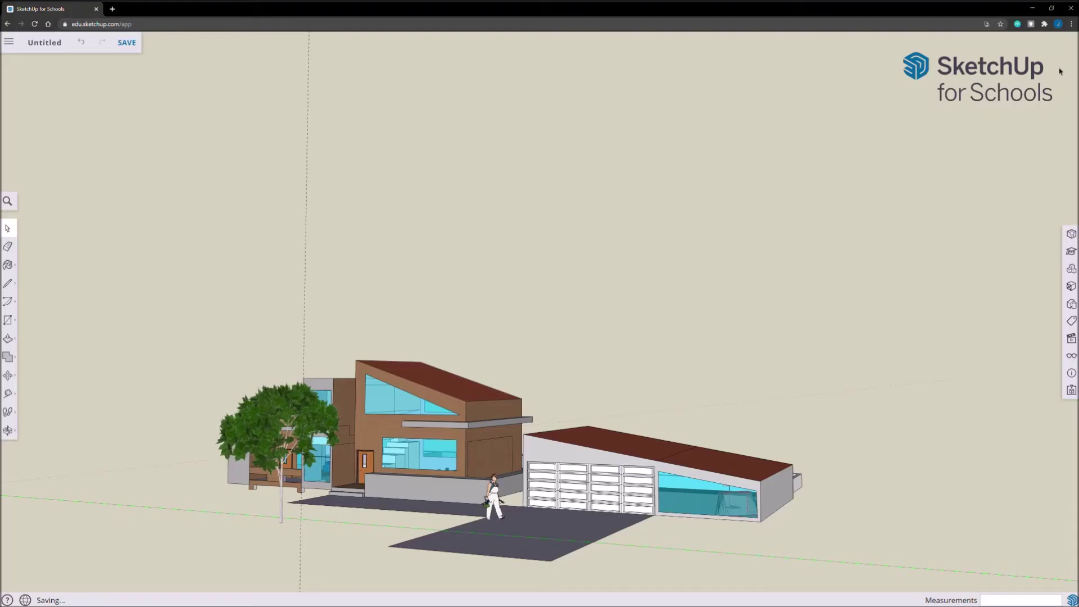
click(9, 42)
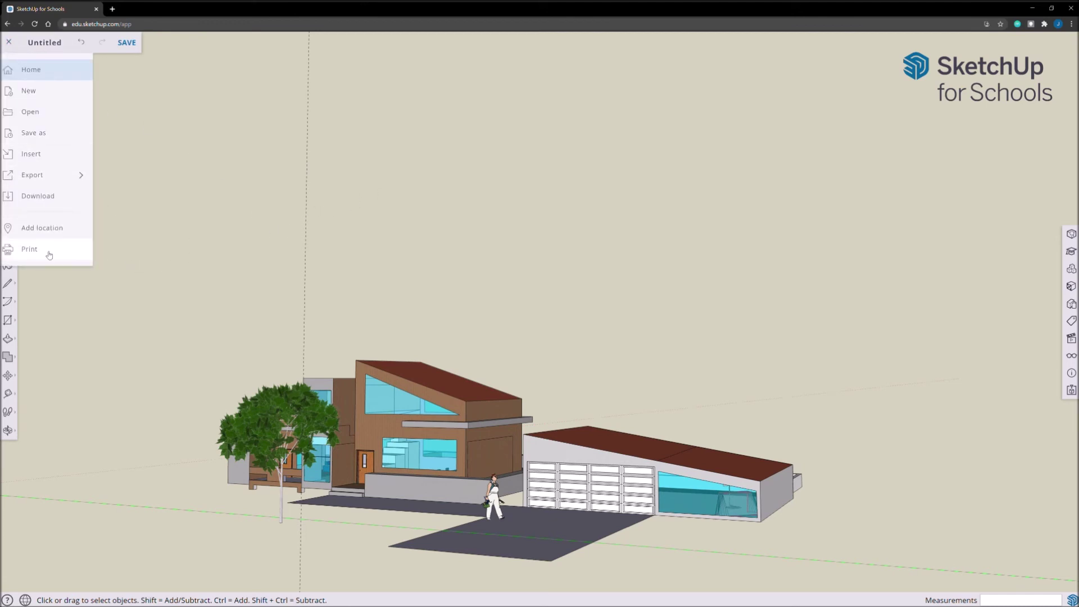
click(247, 255)
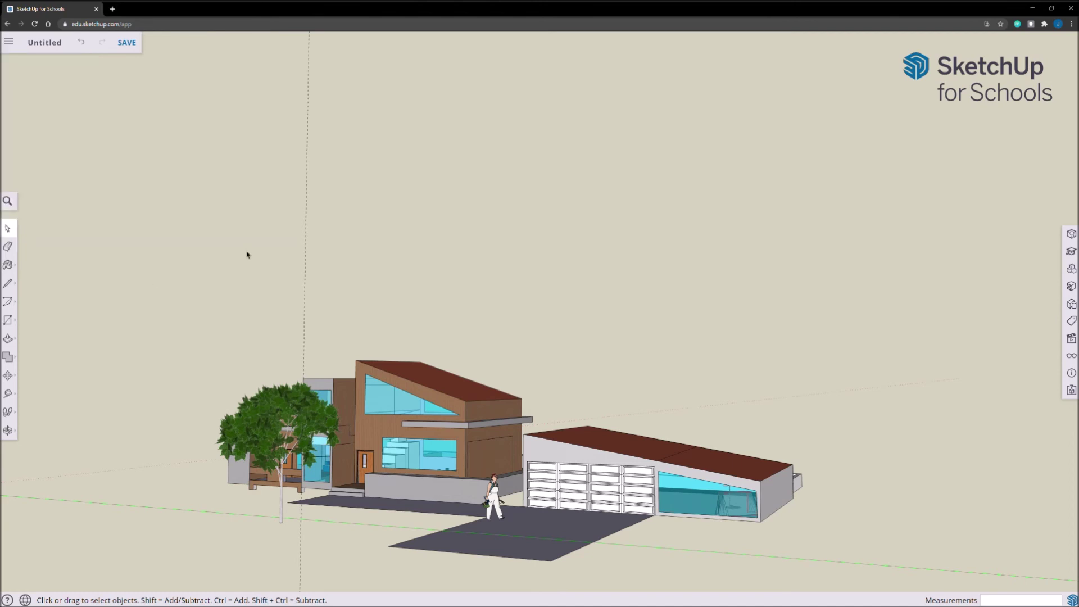